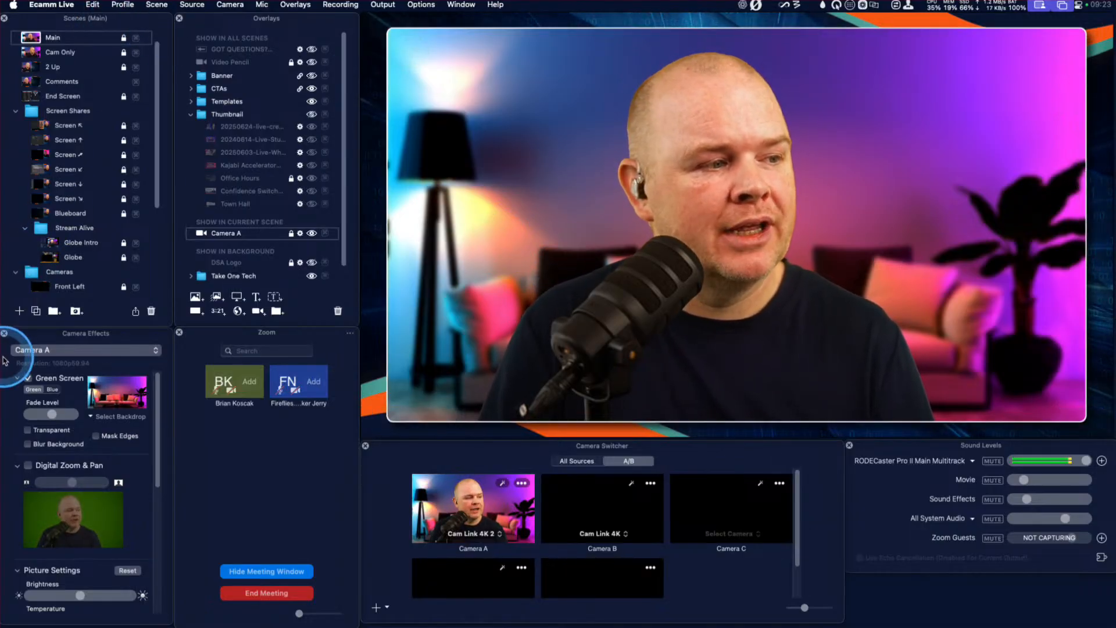
# Look over the full scene list, then preview the 2 Up and Comments scenes and return to Main.
pyautogui.moveTo(116, 28)
pyautogui.mouseDown()
pyautogui.moveTo(209, 107)
pyautogui.moveTo(403, 29)
pyautogui.moveTo(328, 78)
pyautogui.moveTo(125, 10)
pyautogui.mouseUp()
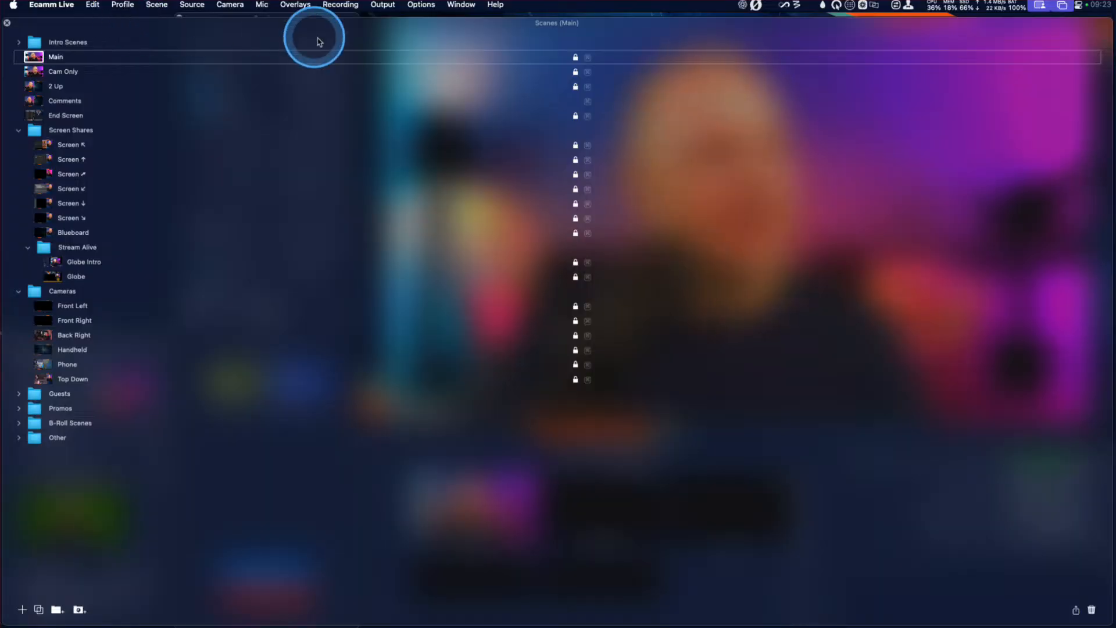
pyautogui.moveTo(570, 25); pyautogui.dragTo(19, 14)
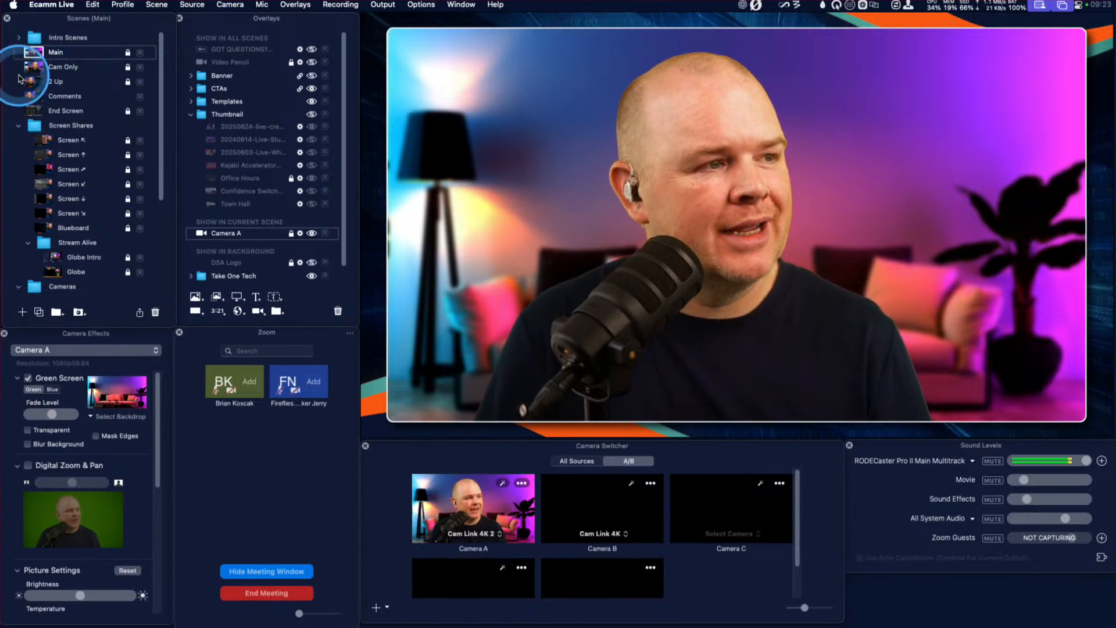
pyautogui.click(35, 82)
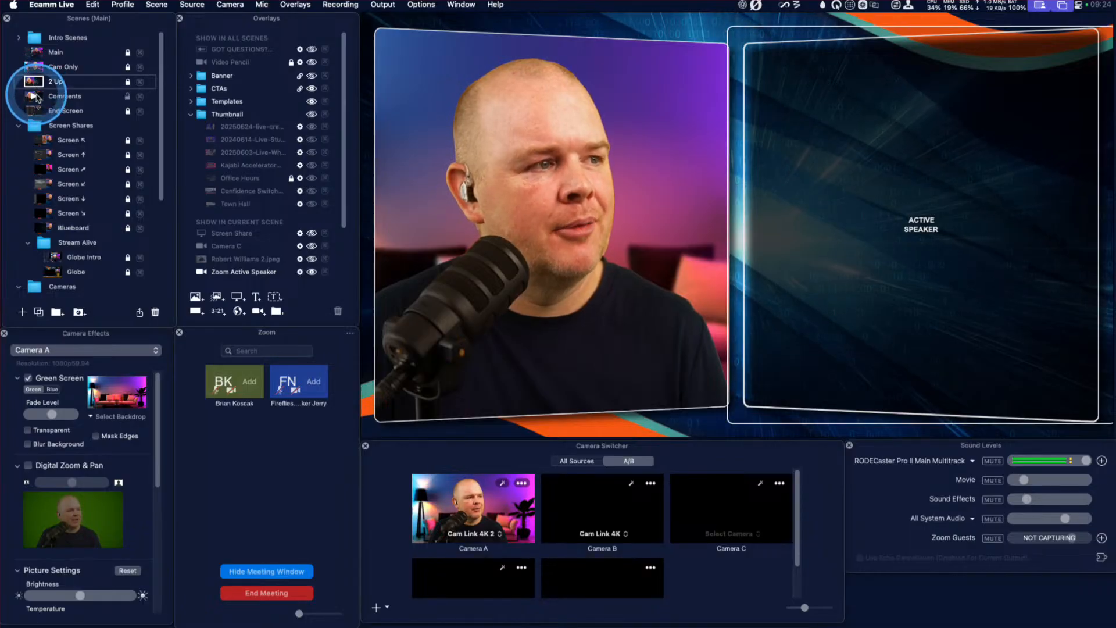
pyautogui.click(36, 97)
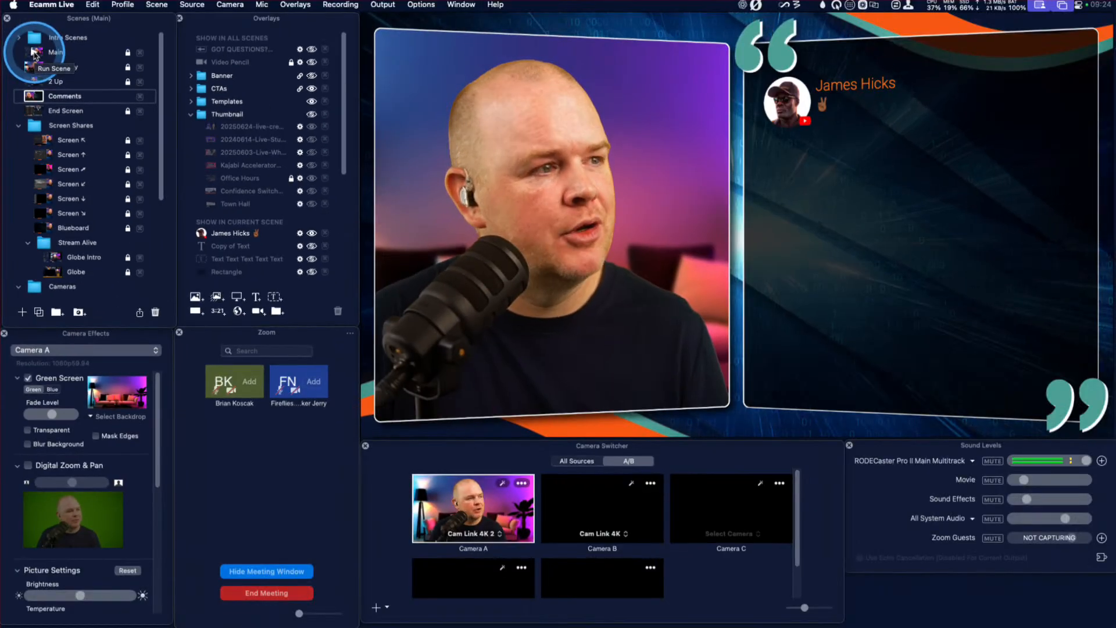
pyautogui.click(33, 53)
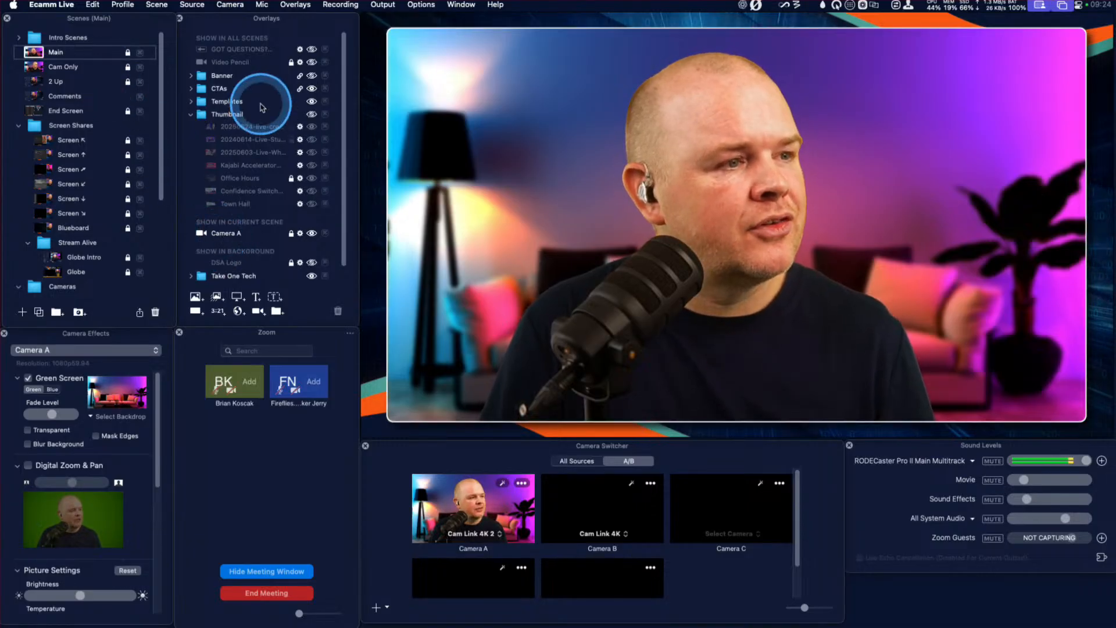
# Collapse the Thumbnail overlay folder and unlock the Main scene for editing.
pyautogui.click(192, 114)
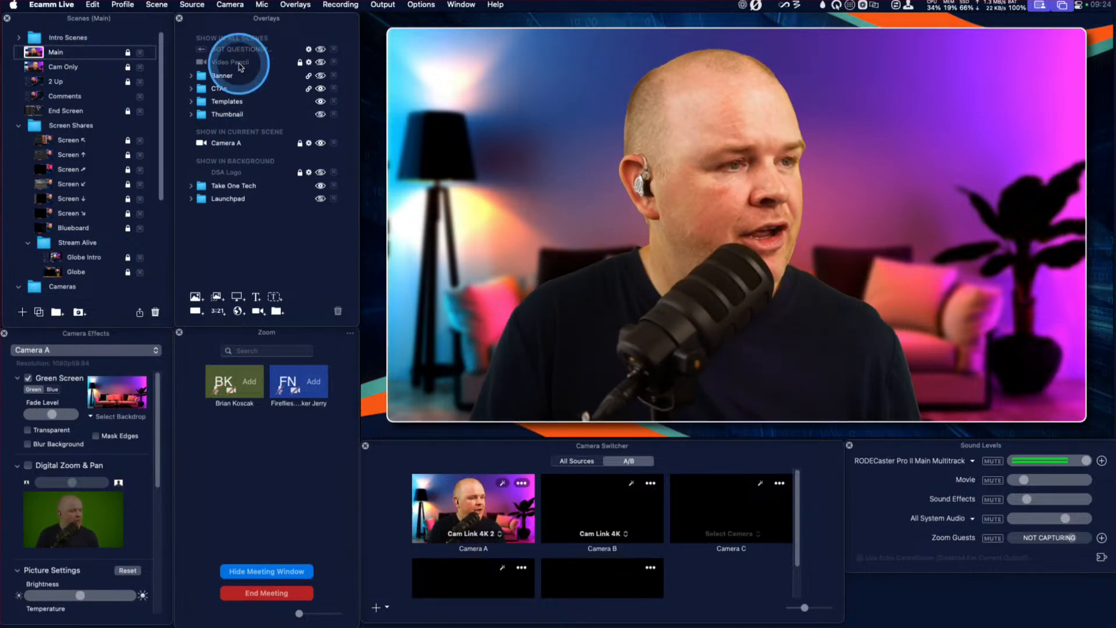
pyautogui.moveTo(246, 19); pyautogui.dragTo(192, 30)
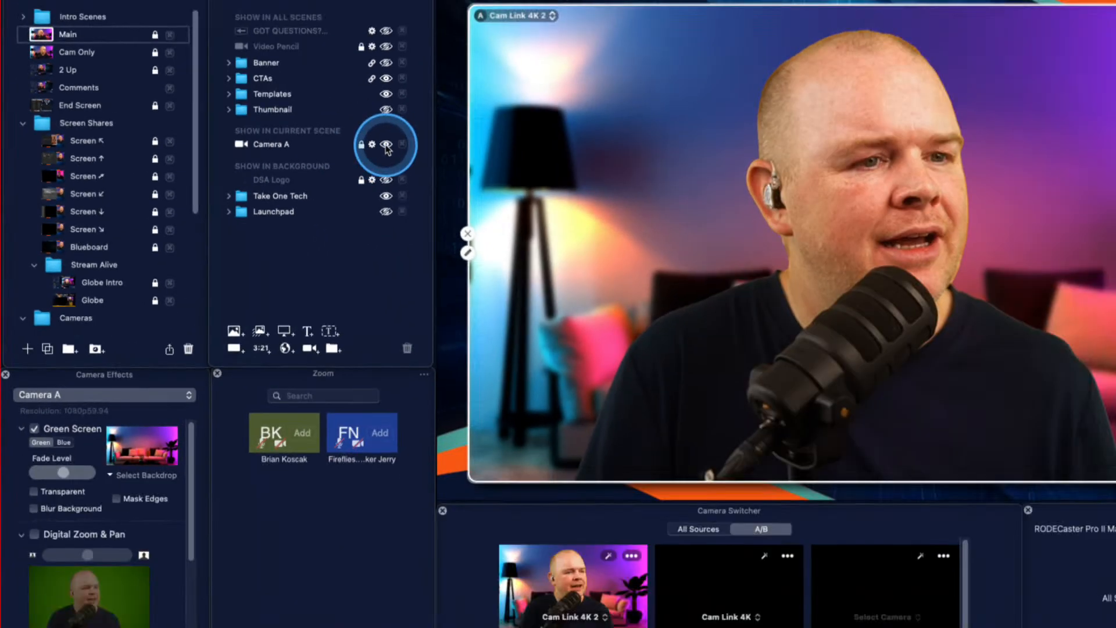
pyautogui.click(386, 145)
pyautogui.click(156, 34)
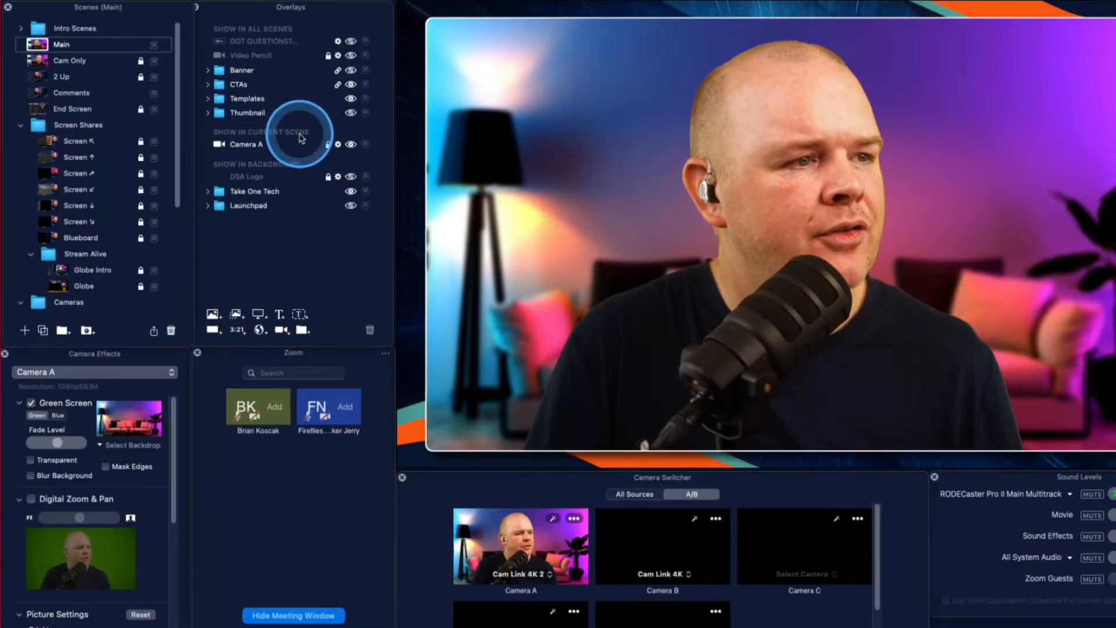
# Toggle the visibility of the Camera A overlay off and on again in the Main scene.
pyautogui.click(352, 144)
pyautogui.click(352, 144)
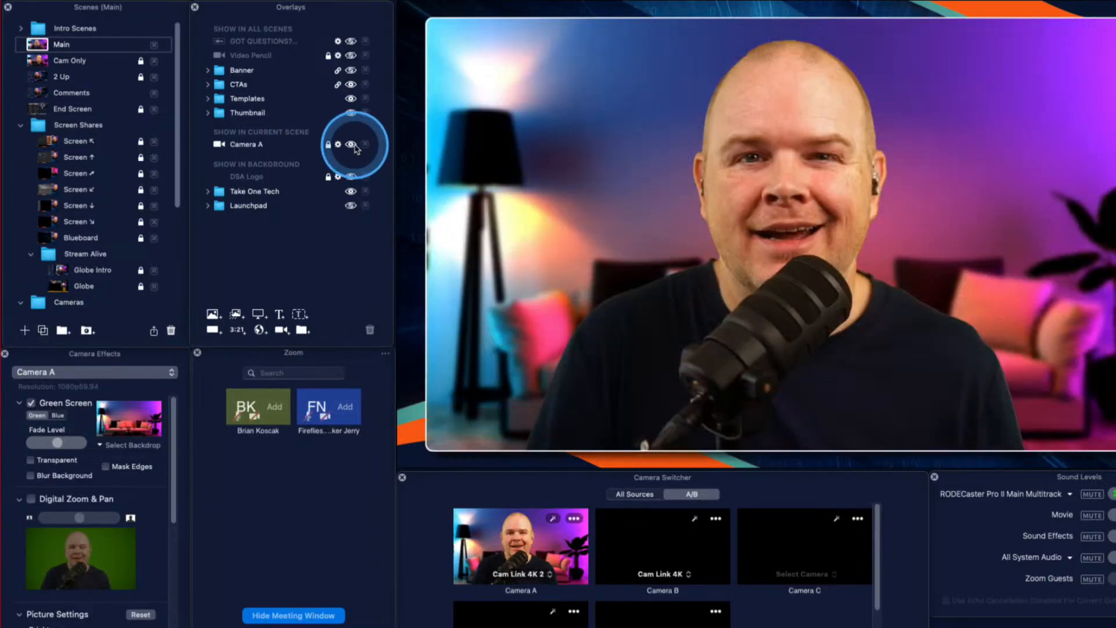
pyautogui.click(352, 144)
pyautogui.click(352, 145)
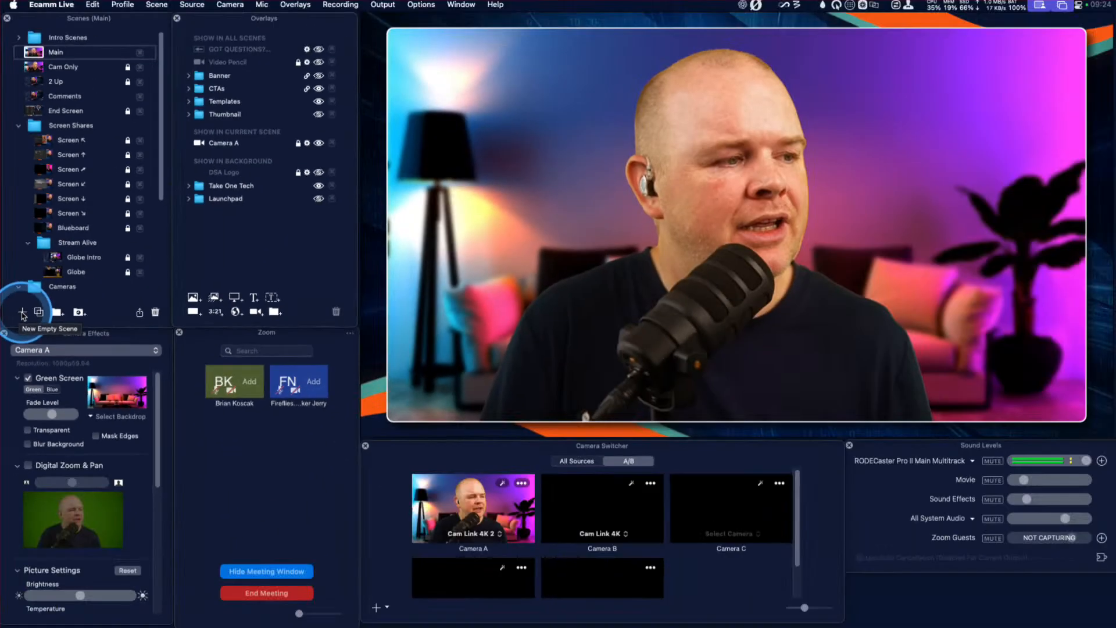
# Create an empty scene, hide the Take One Tech background folder and place Camera A on the canvas.
pyautogui.click(22, 312)
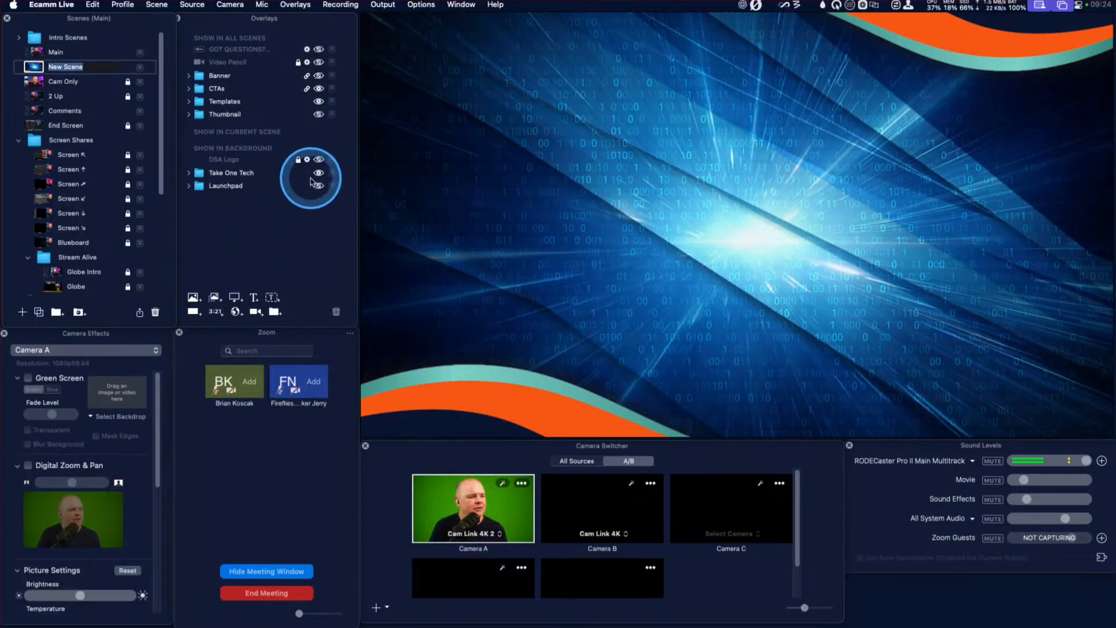
pyautogui.click(319, 174)
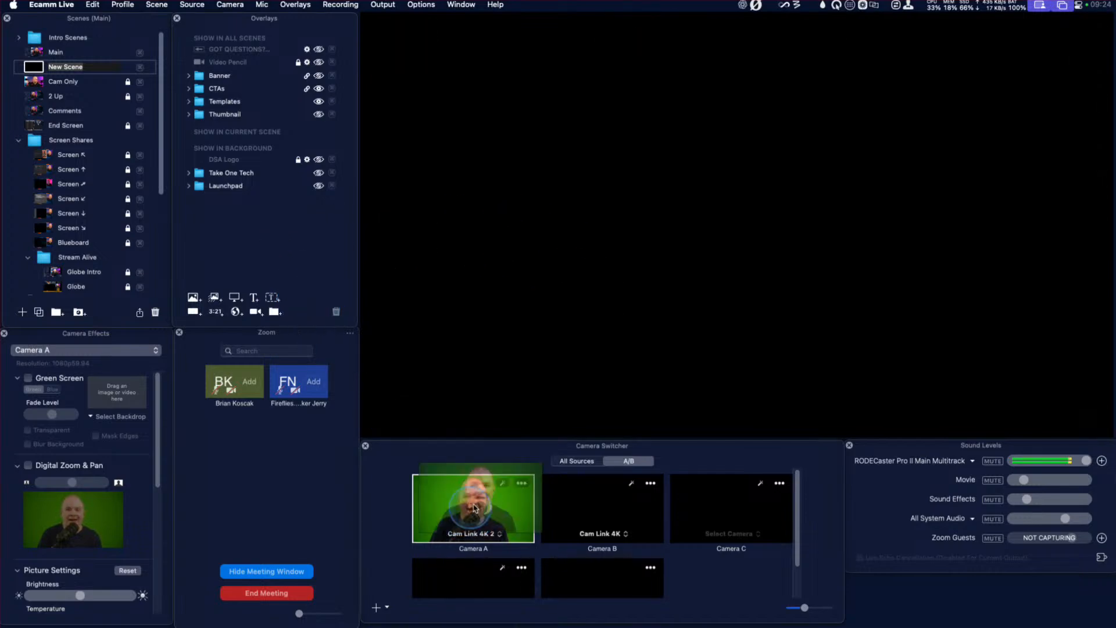
pyautogui.moveTo(465, 517); pyautogui.dragTo(735, 174)
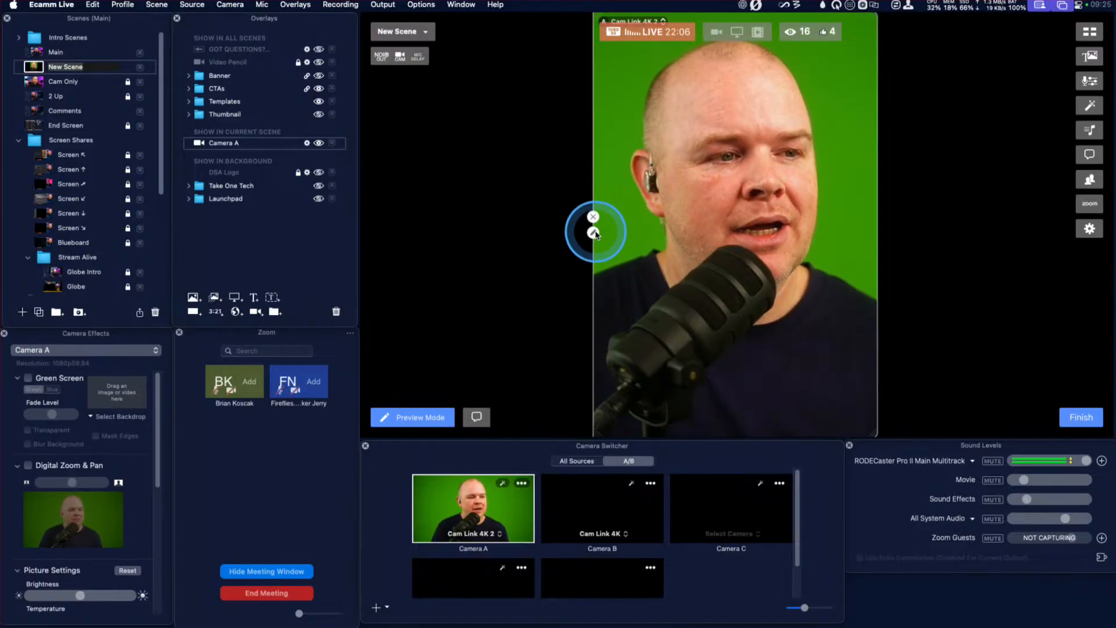
pyautogui.click(593, 233)
pyautogui.click(537, 100)
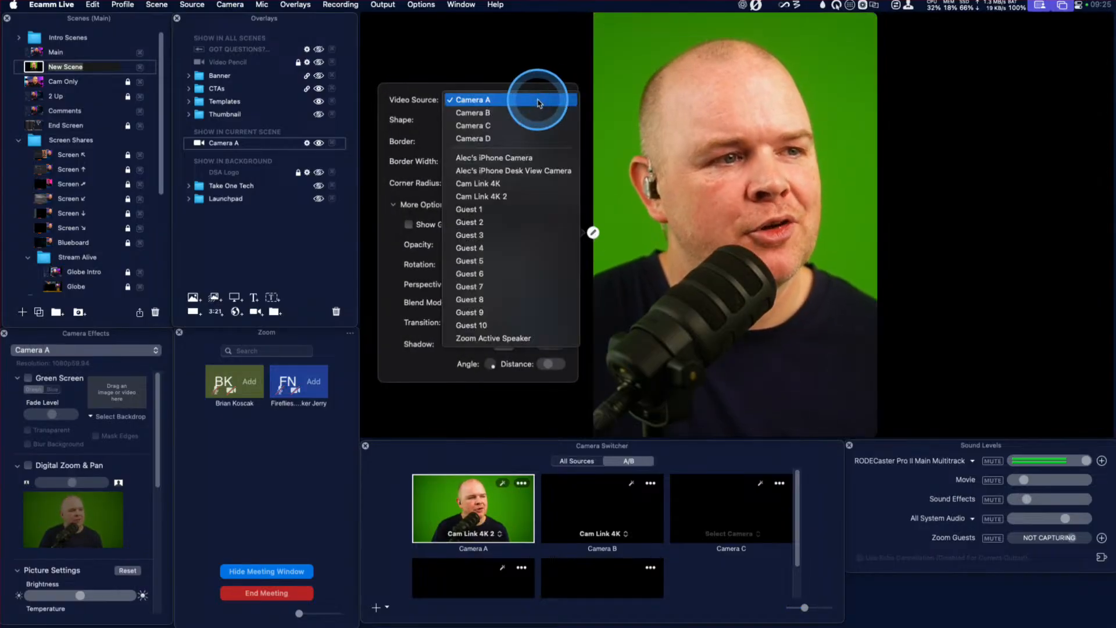
pyautogui.click(544, 71)
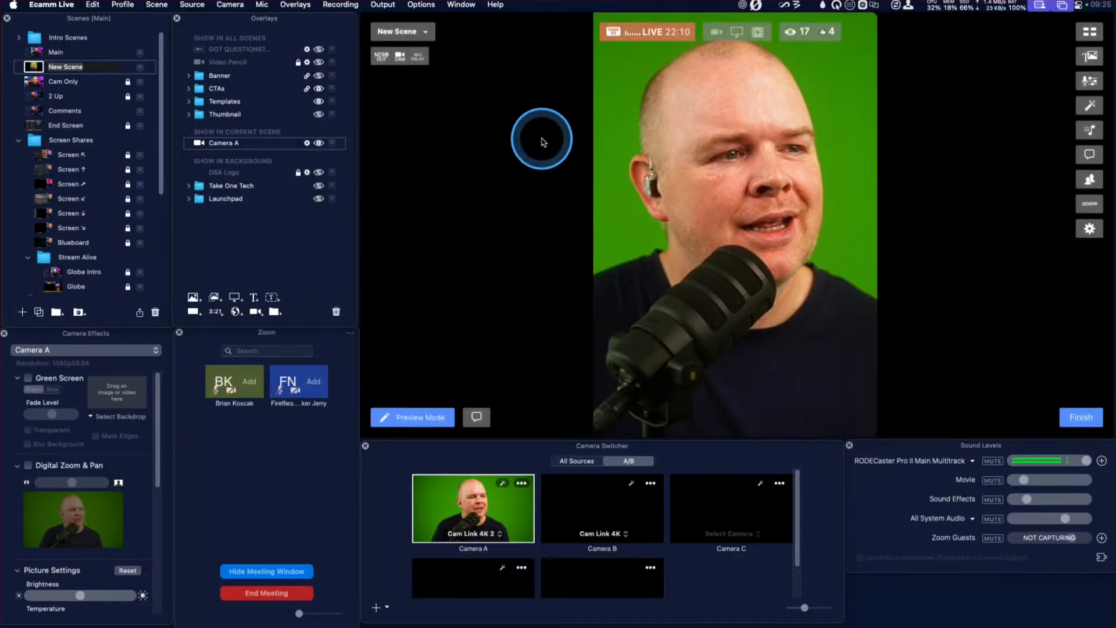
# Set the Camera A overlay's shape to Wide (16:9), then resize and centre it so it nearly fills the canvas.
pyautogui.click(593, 234)
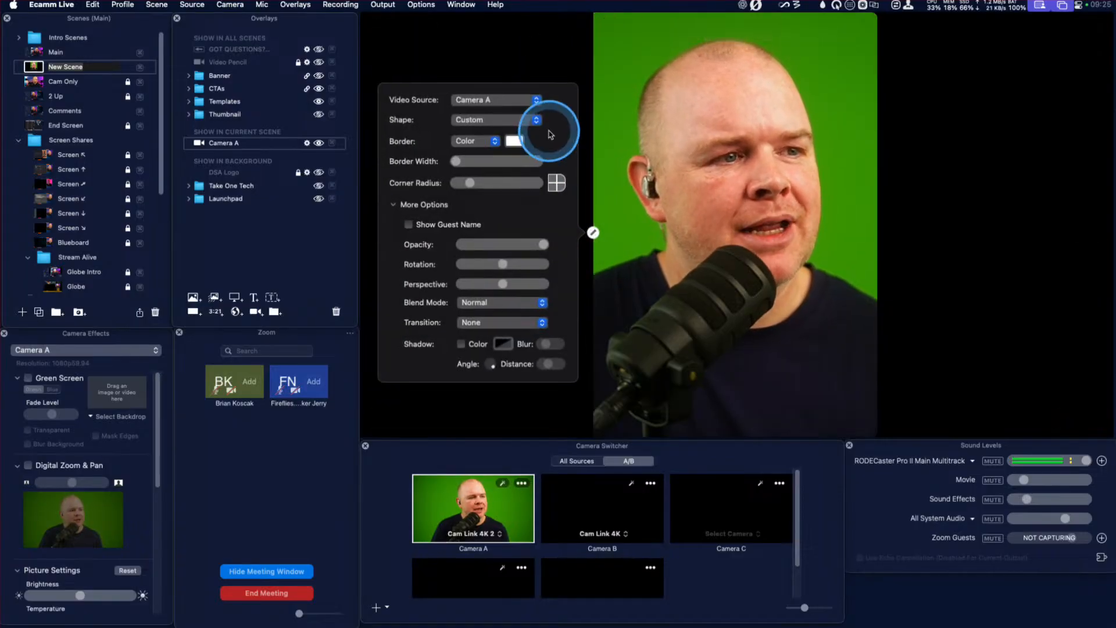
pyautogui.click(543, 122)
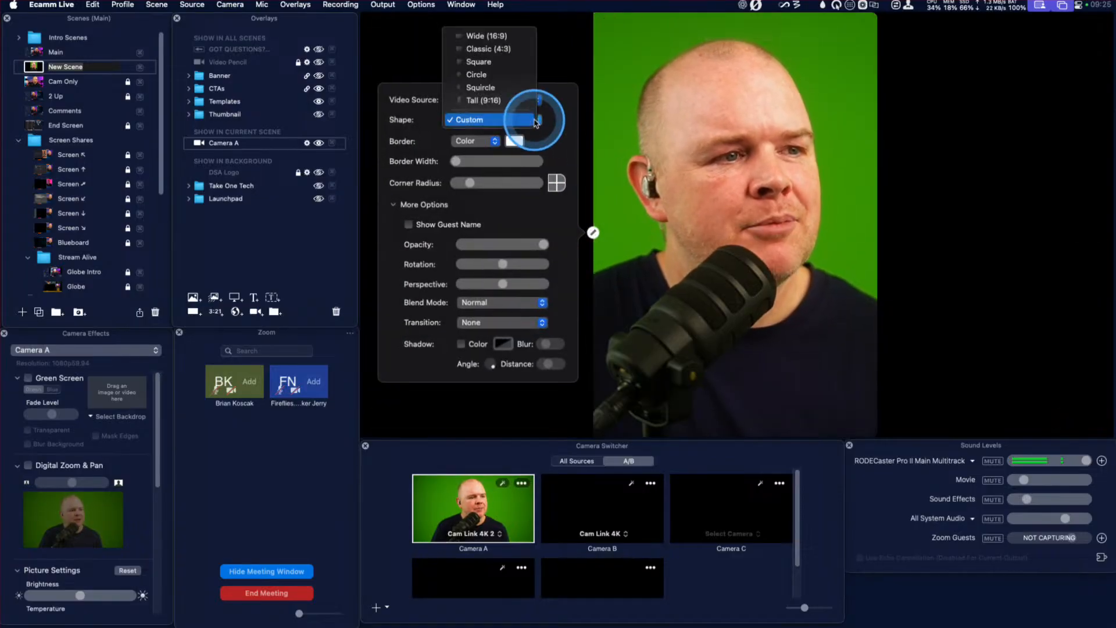
pyautogui.click(500, 36)
pyautogui.moveTo(815, 142); pyautogui.dragTo(658, 175)
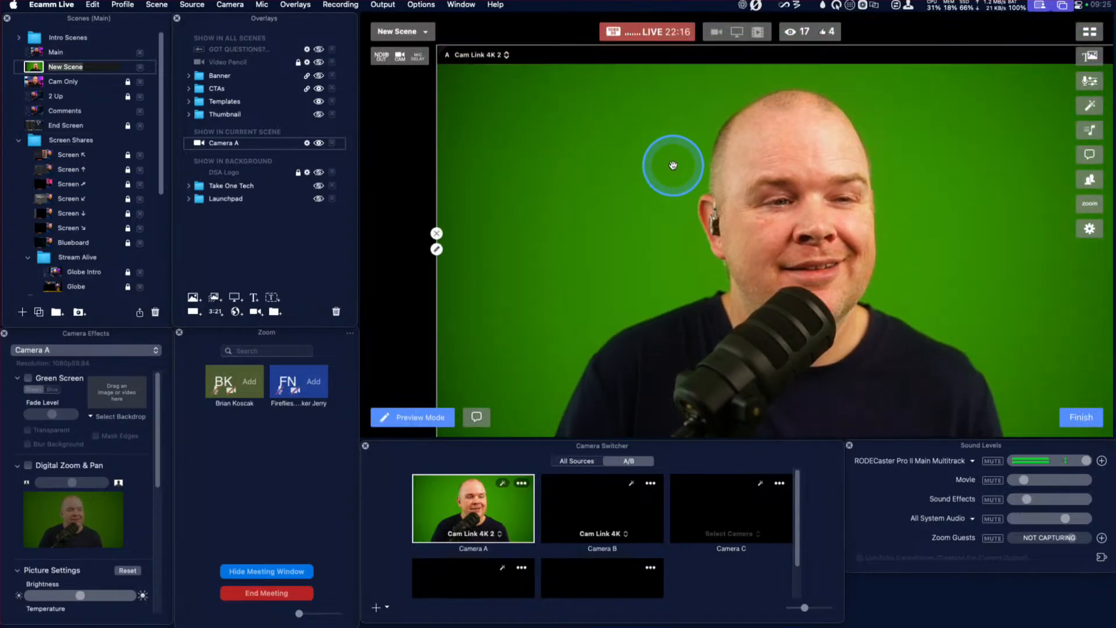
pyautogui.scroll(-2, 673, 167)
pyautogui.moveTo(690, 249); pyautogui.dragTo(668, 231)
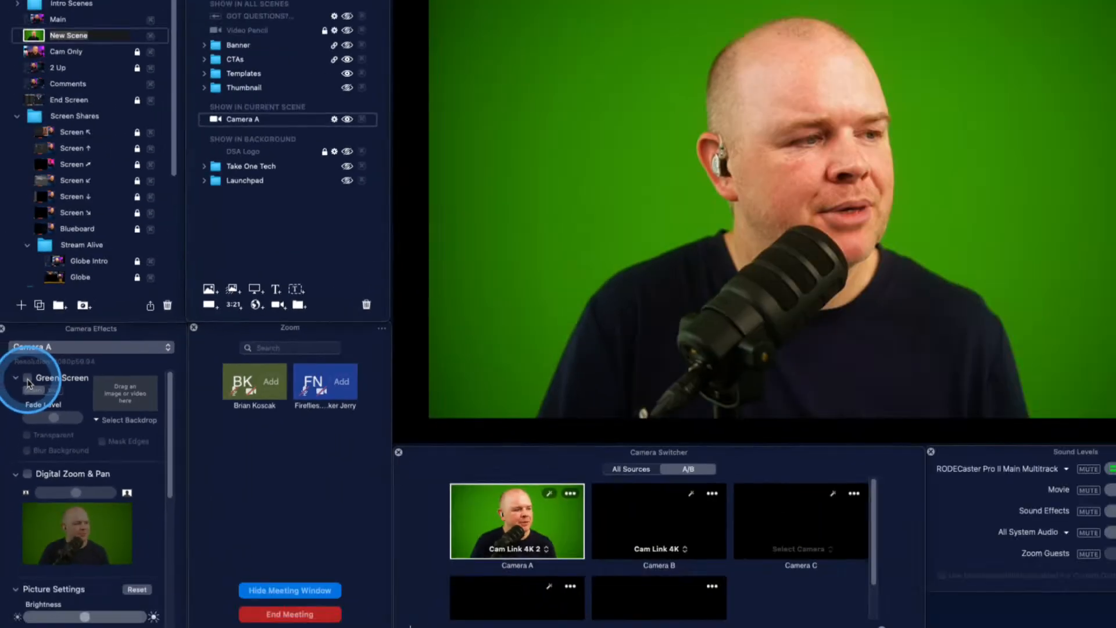
# Enable Camera A's green screen with the Lounge_Blue Pink Dark.png backdrop and give the overlay a thin white border.
pyautogui.click(26, 378)
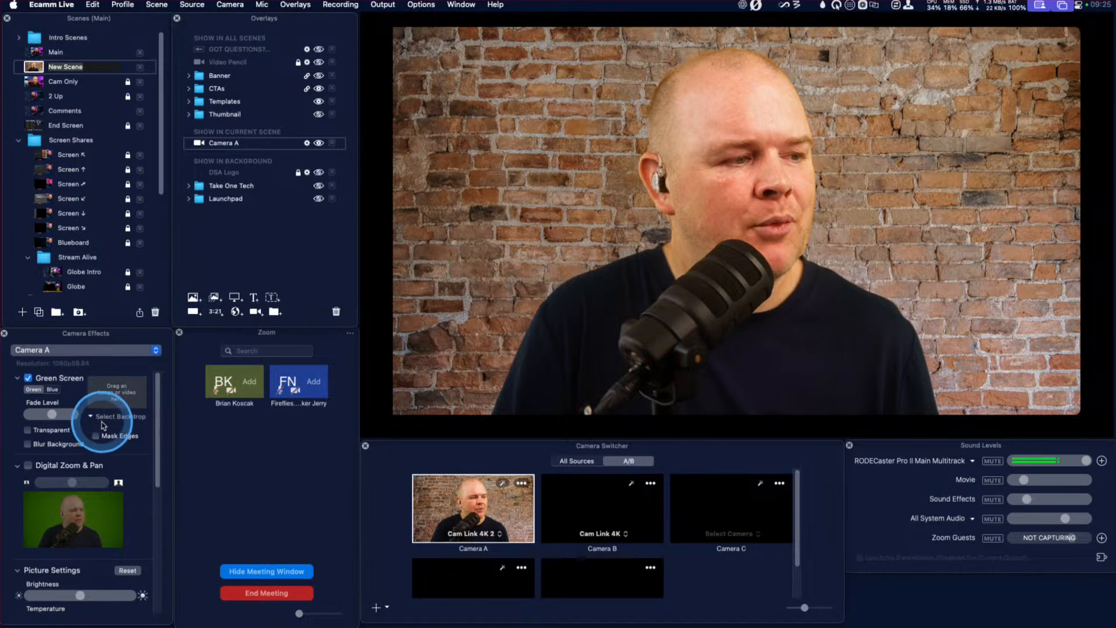
pyautogui.click(97, 417)
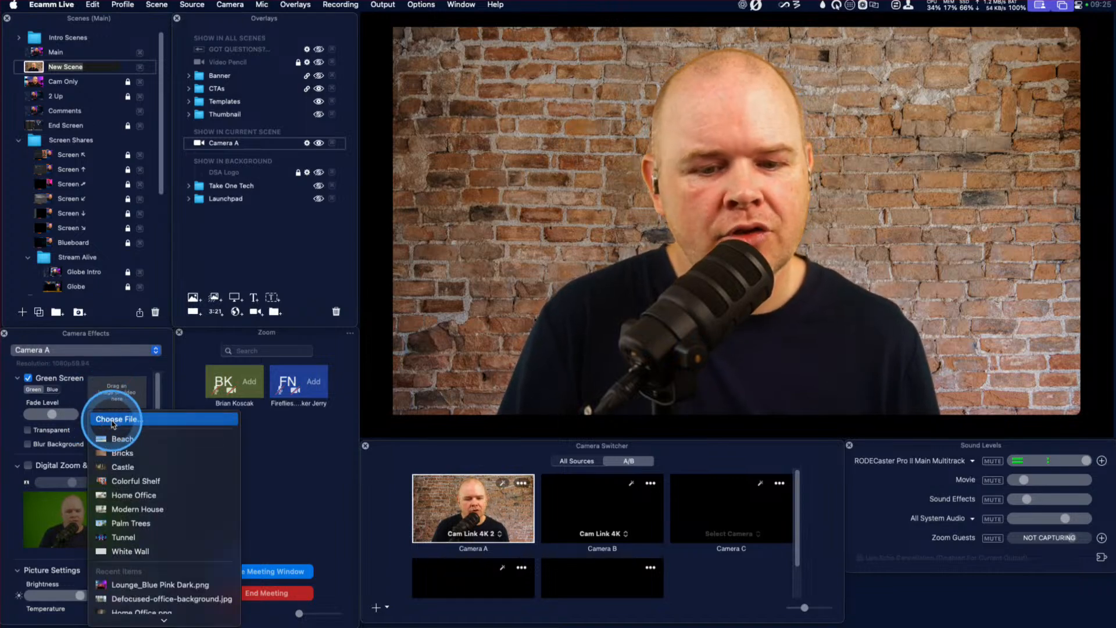
pyautogui.scroll(-3, 195, 546)
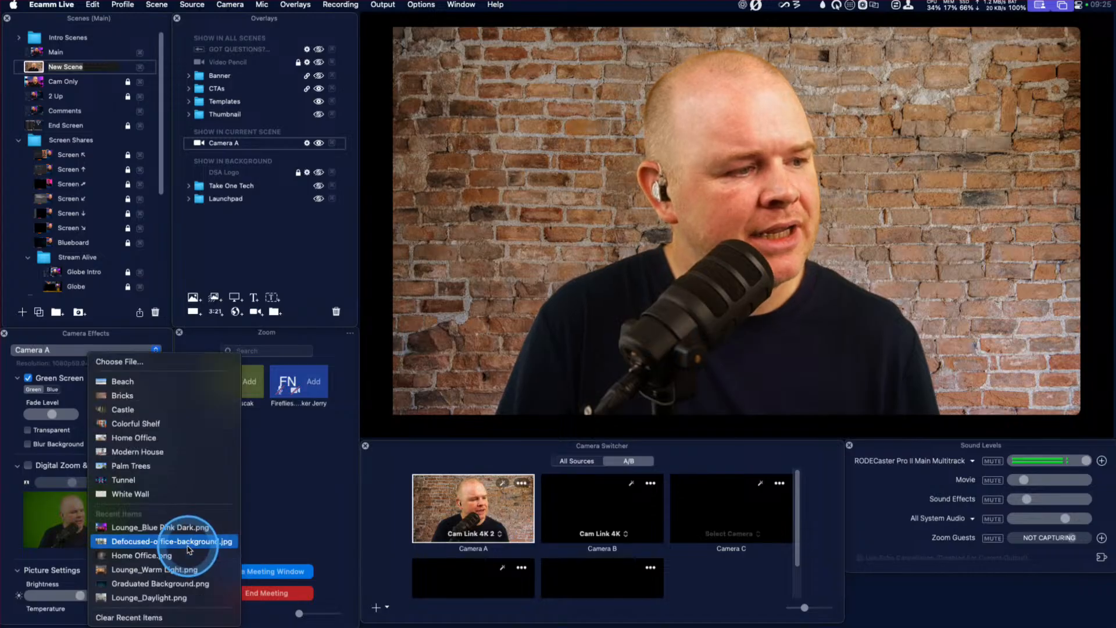
pyautogui.click(124, 528)
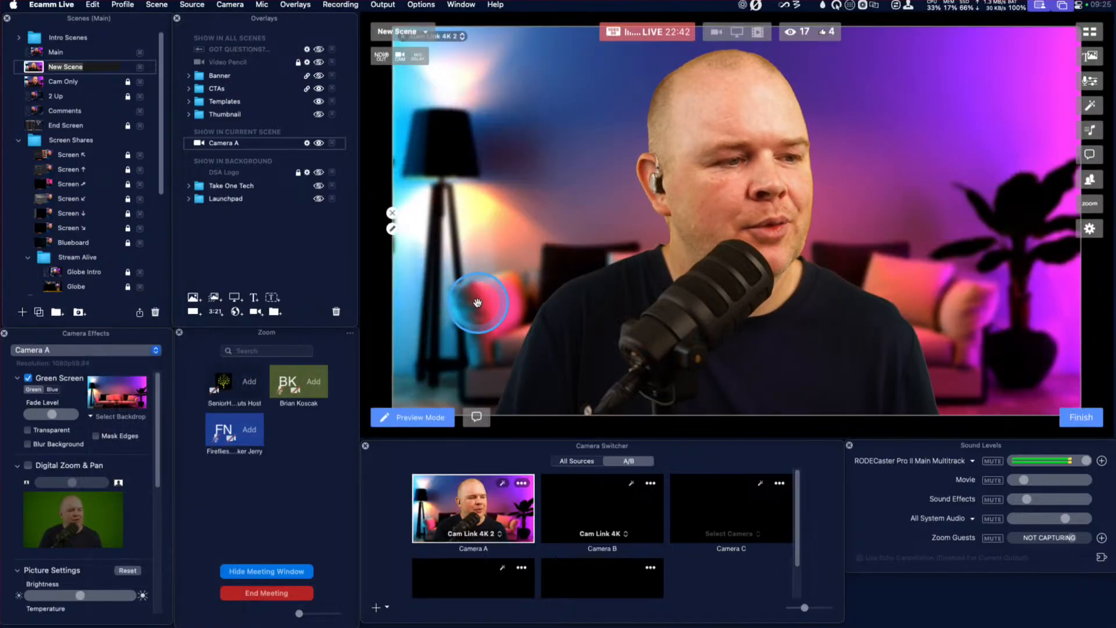
pyautogui.click(392, 229)
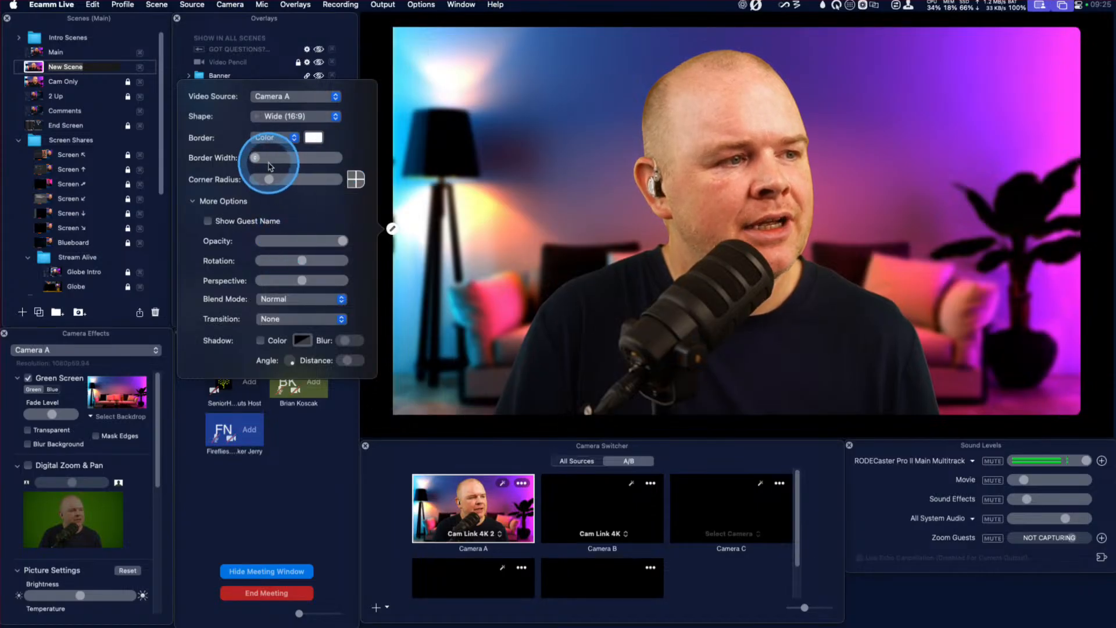
pyautogui.moveTo(256, 161)
pyautogui.mouseDown()
pyautogui.moveTo(291, 157)
pyautogui.moveTo(257, 156)
pyautogui.moveTo(269, 157)
pyautogui.moveTo(261, 165)
pyautogui.mouseUp()
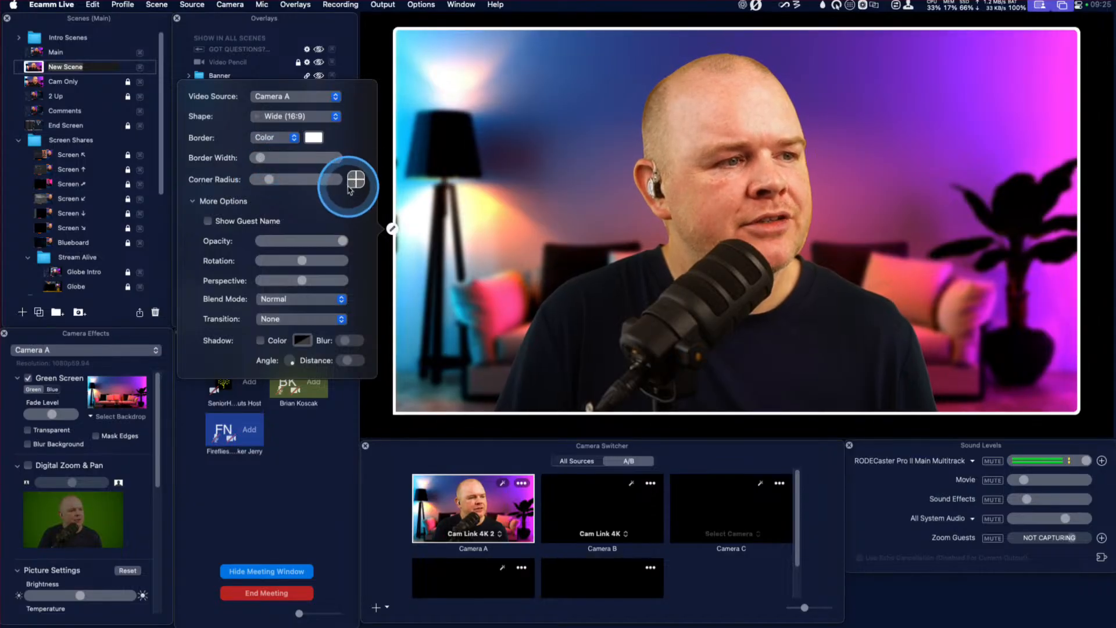
# Show Kajabi Background.png and the AdobeStock video from the Launchpad folder as the background behind Camera A.
pyautogui.moveTo(614, 217)
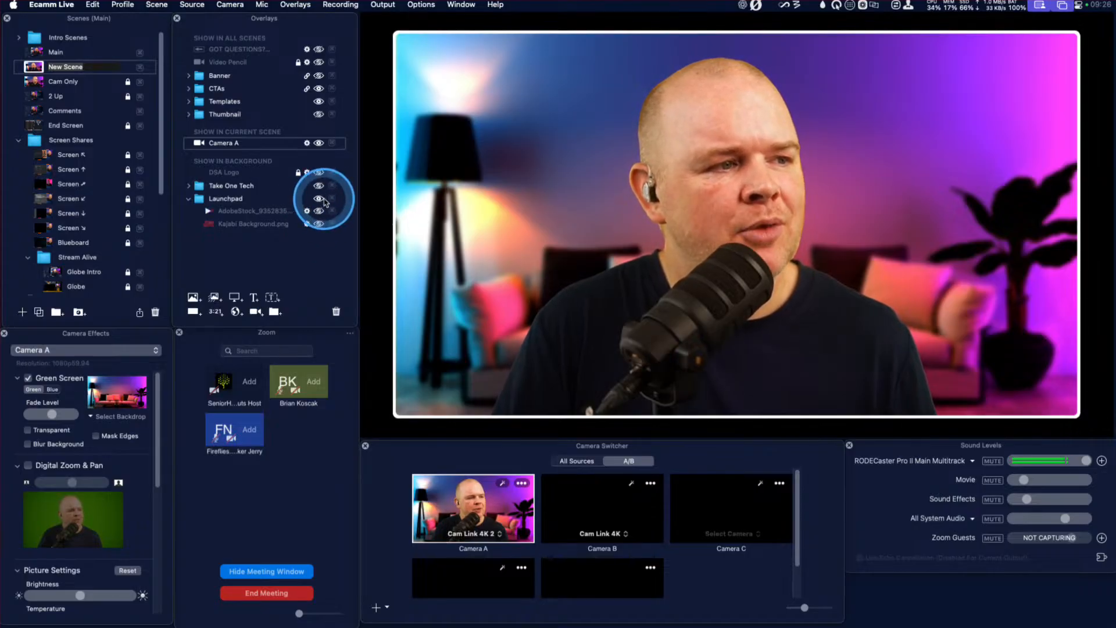
pyautogui.click(392, 217)
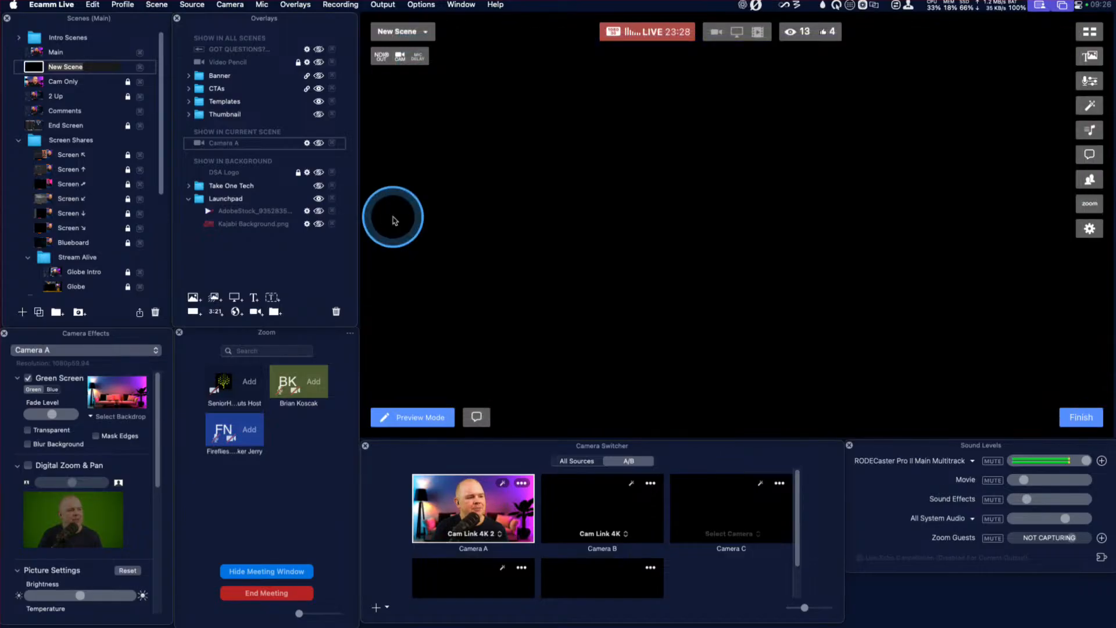
pyautogui.click(320, 224)
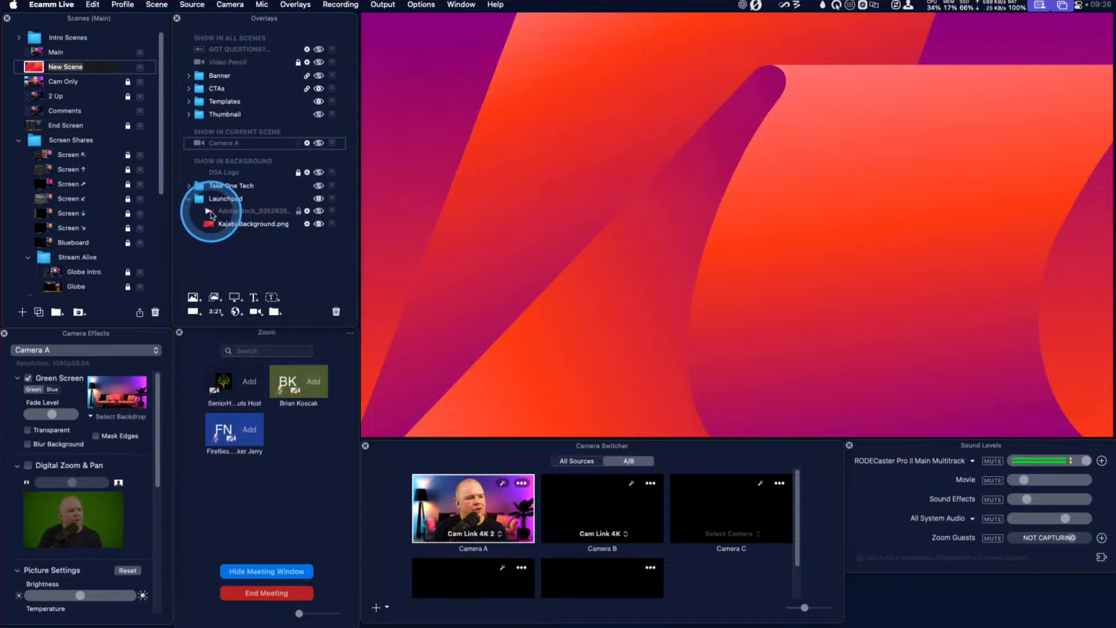
pyautogui.click(319, 210)
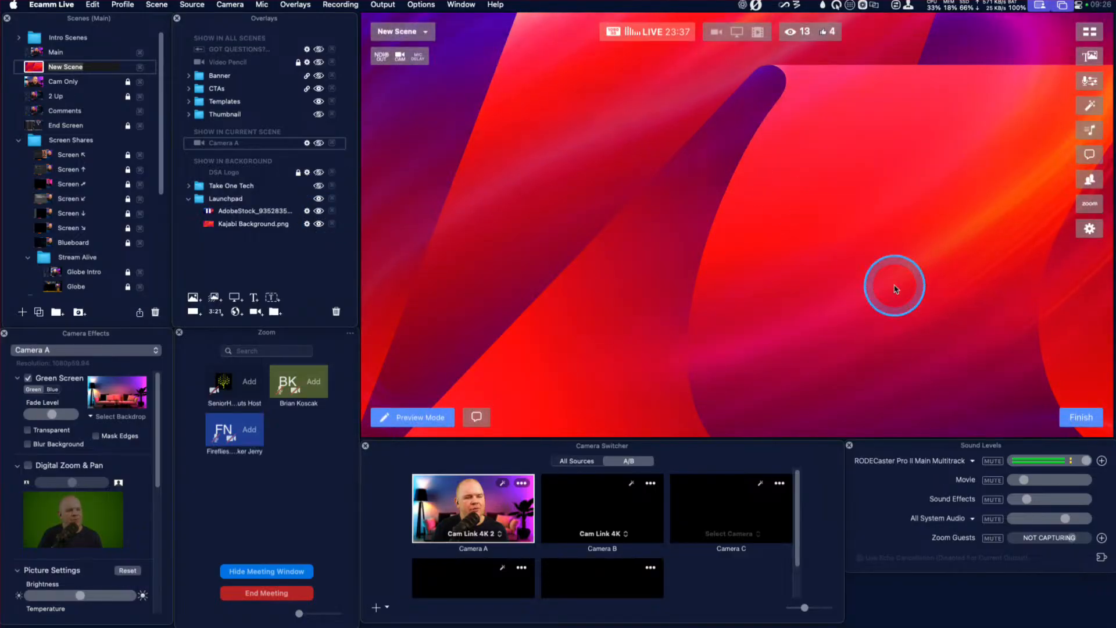
pyautogui.click(319, 143)
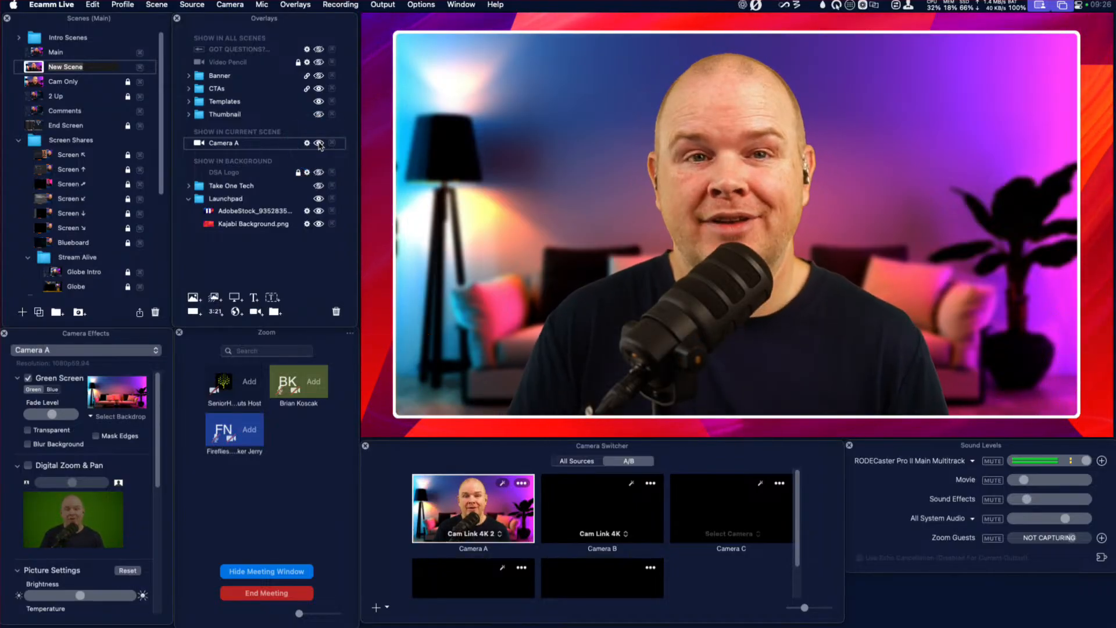
# Duplicate the new scene and turn the copy's Camera A into a smaller Tall (9:16) frame in the canvas's upper-right corner.
pyautogui.click(39, 314)
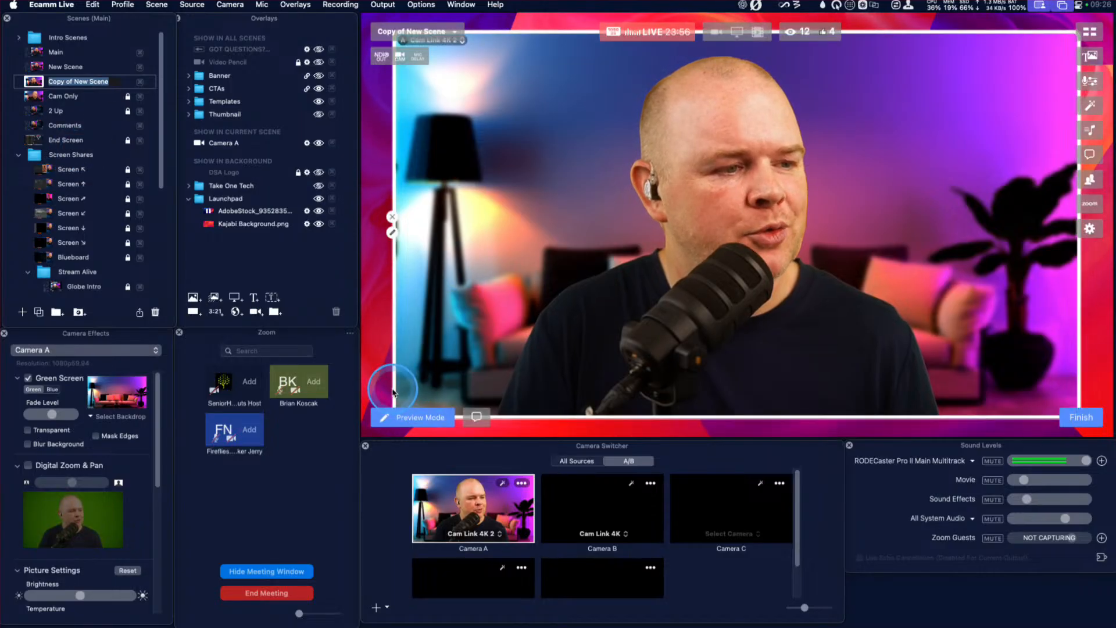
pyautogui.moveTo(393, 392); pyautogui.dragTo(603, 381)
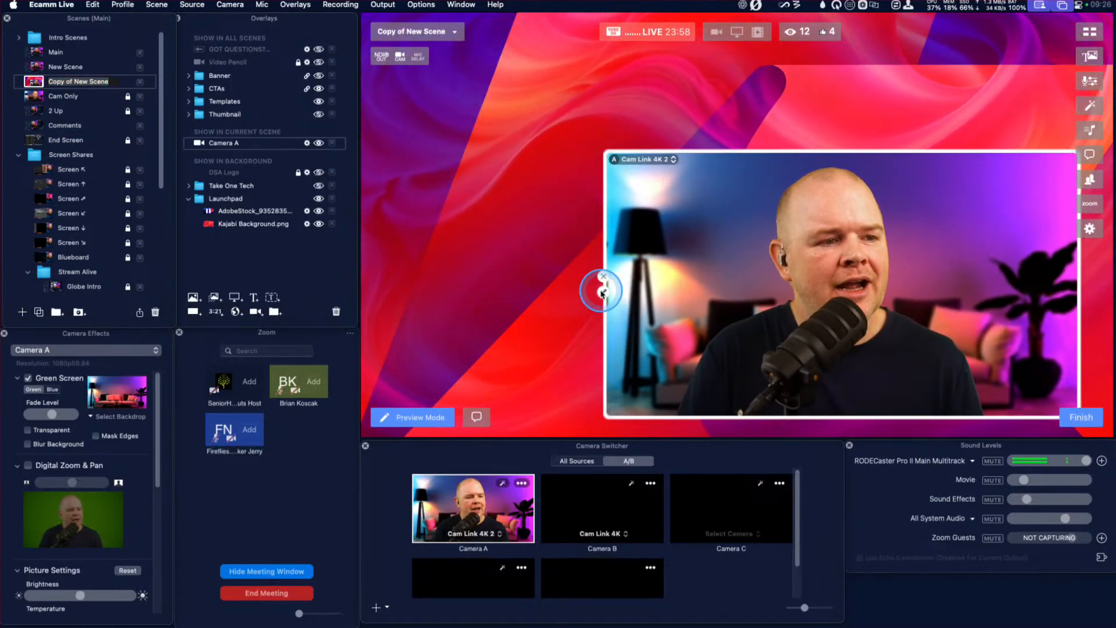
pyautogui.click(602, 293)
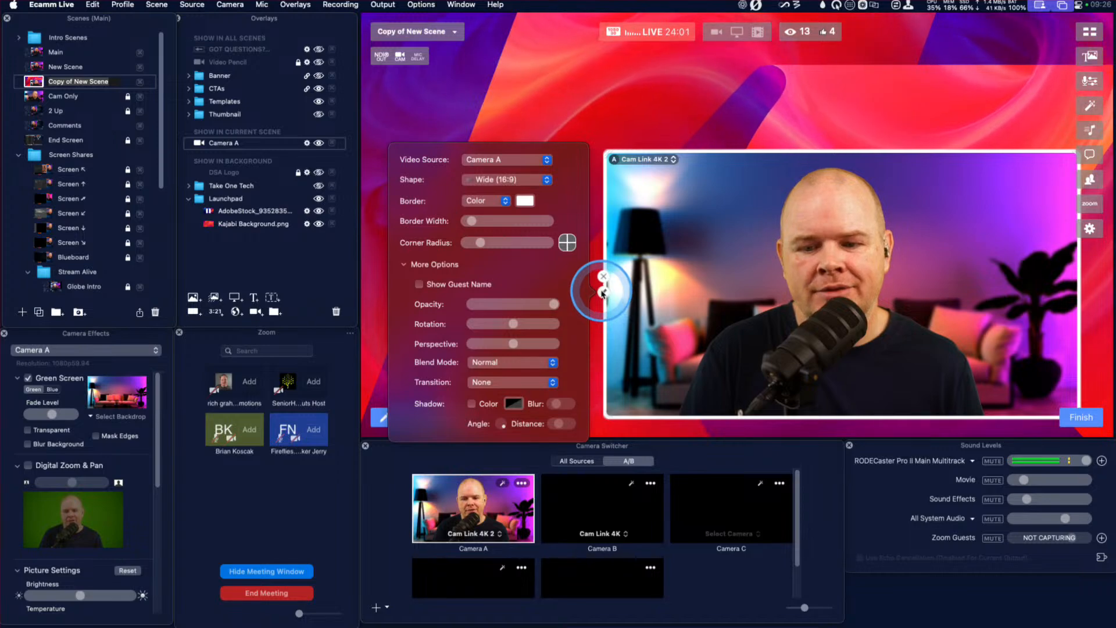
pyautogui.click(548, 181)
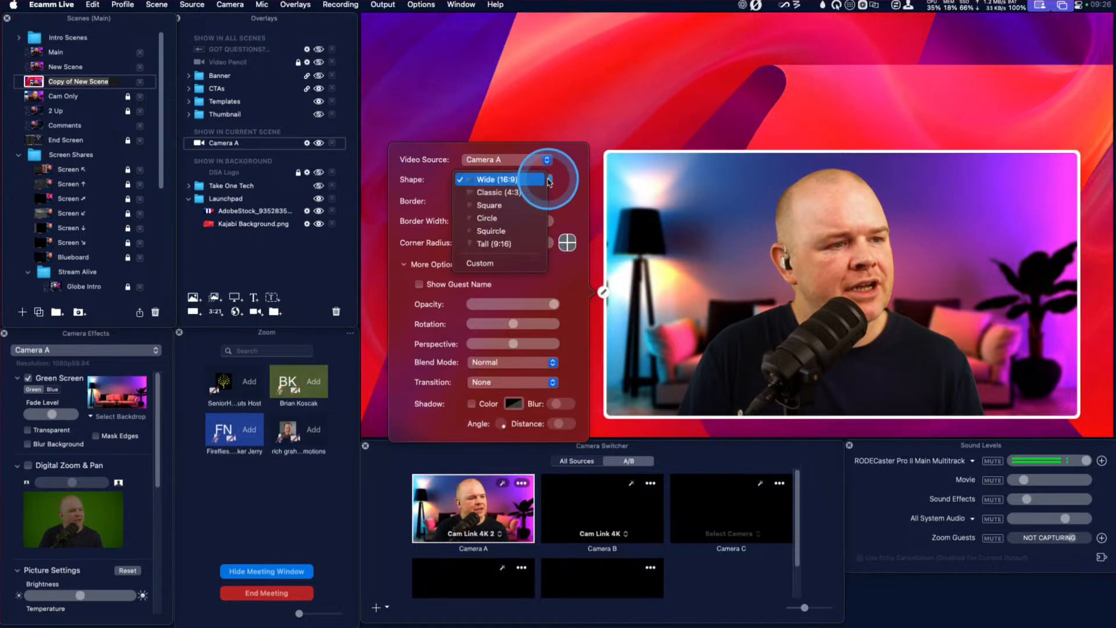
pyautogui.click(498, 244)
pyautogui.moveTo(625, 170); pyautogui.dragTo(995, 93)
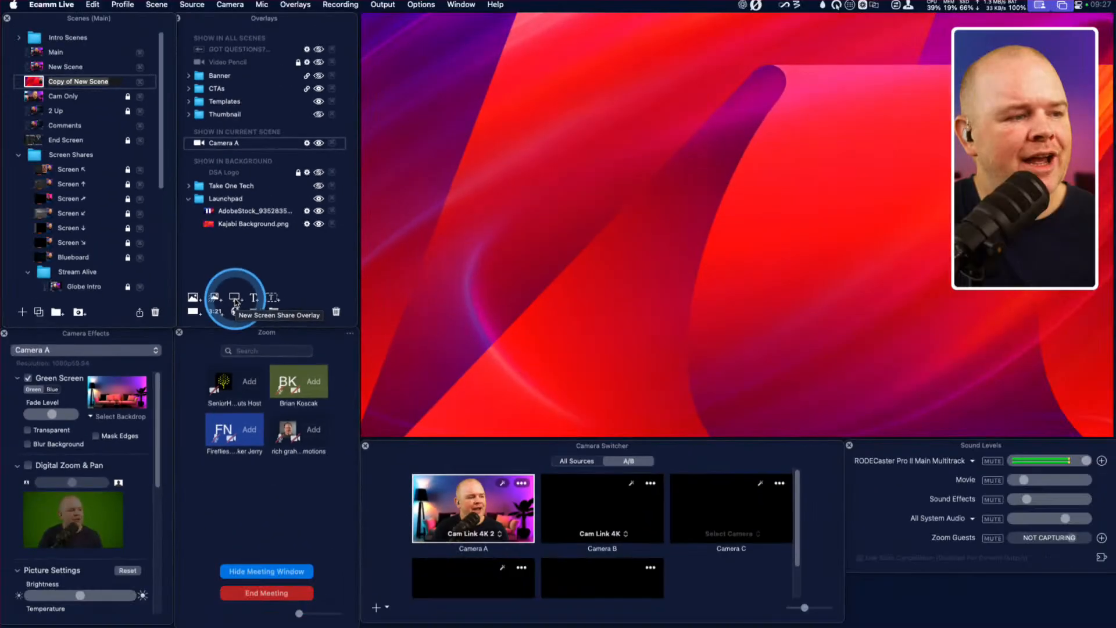
# Add a Screen Share overlay to the copied scene and set it to show the Quaternary Display.
pyautogui.click(235, 299)
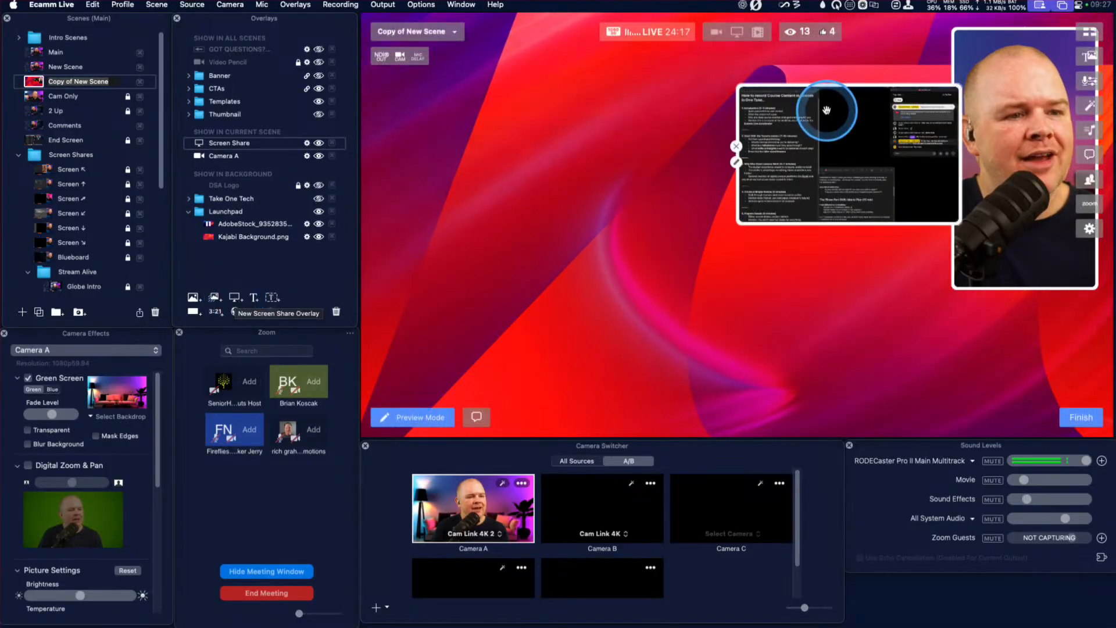
pyautogui.moveTo(823, 112); pyautogui.dragTo(621, 179)
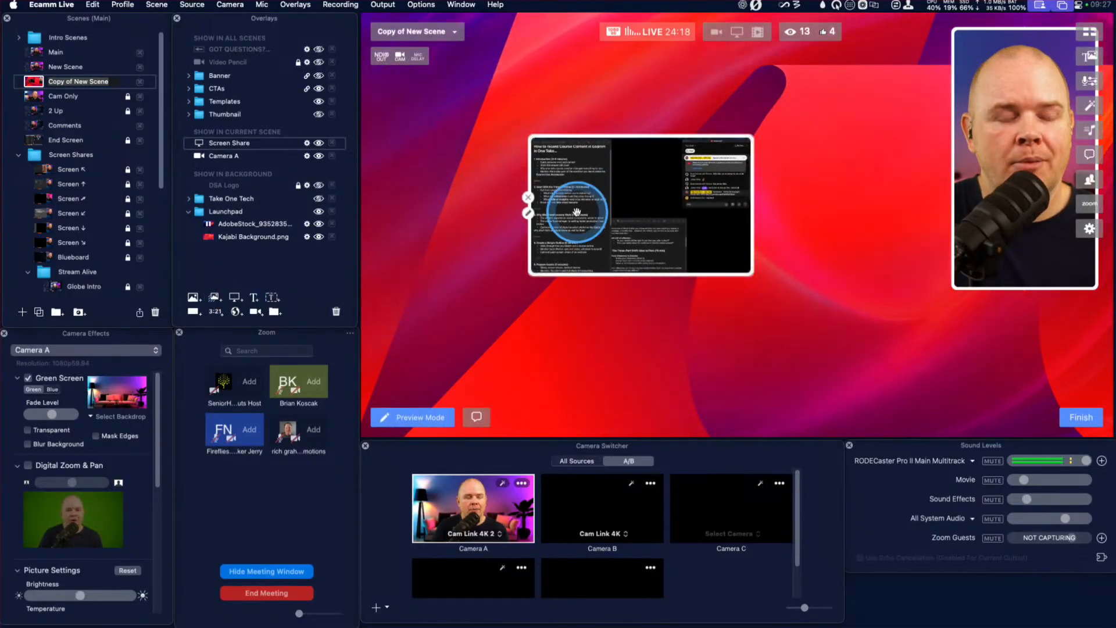
pyautogui.click(529, 214)
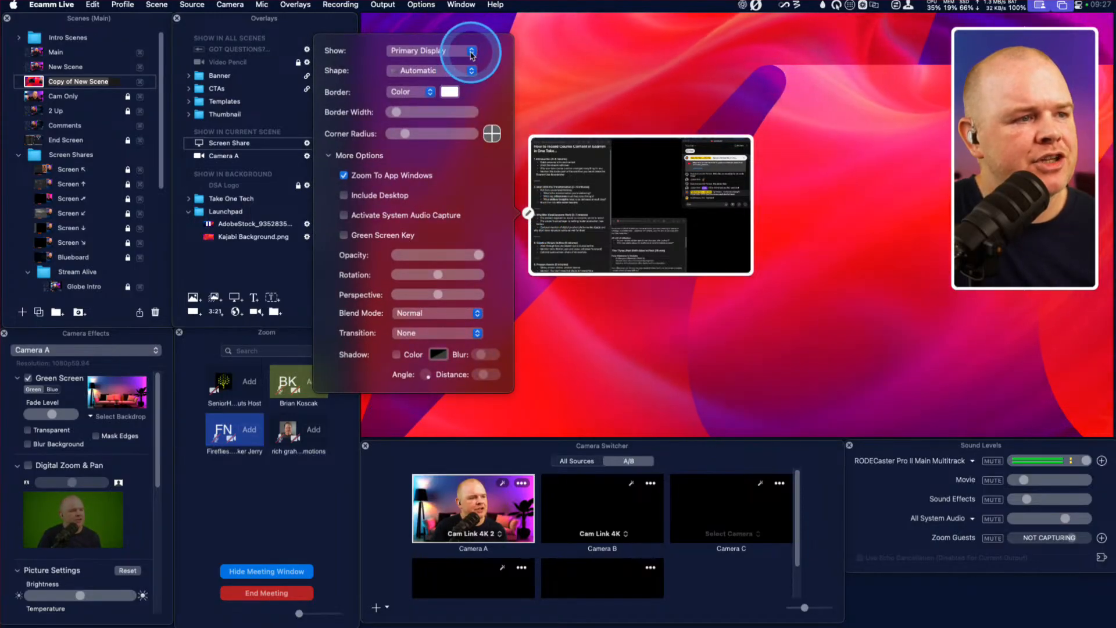
pyautogui.click(471, 51)
pyautogui.click(447, 81)
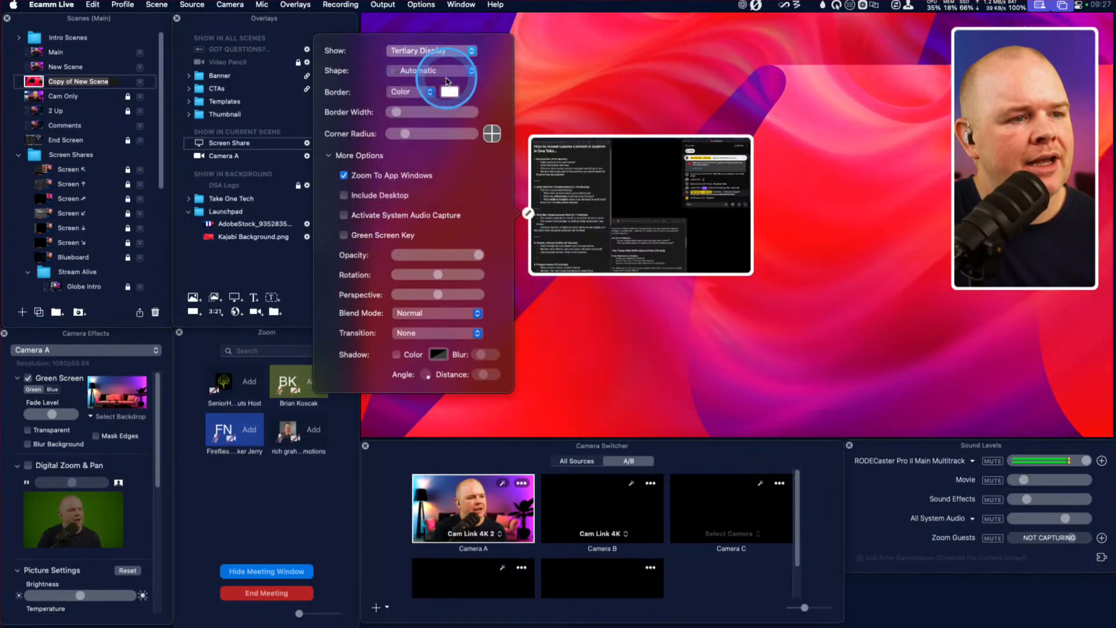
pyautogui.click(448, 40)
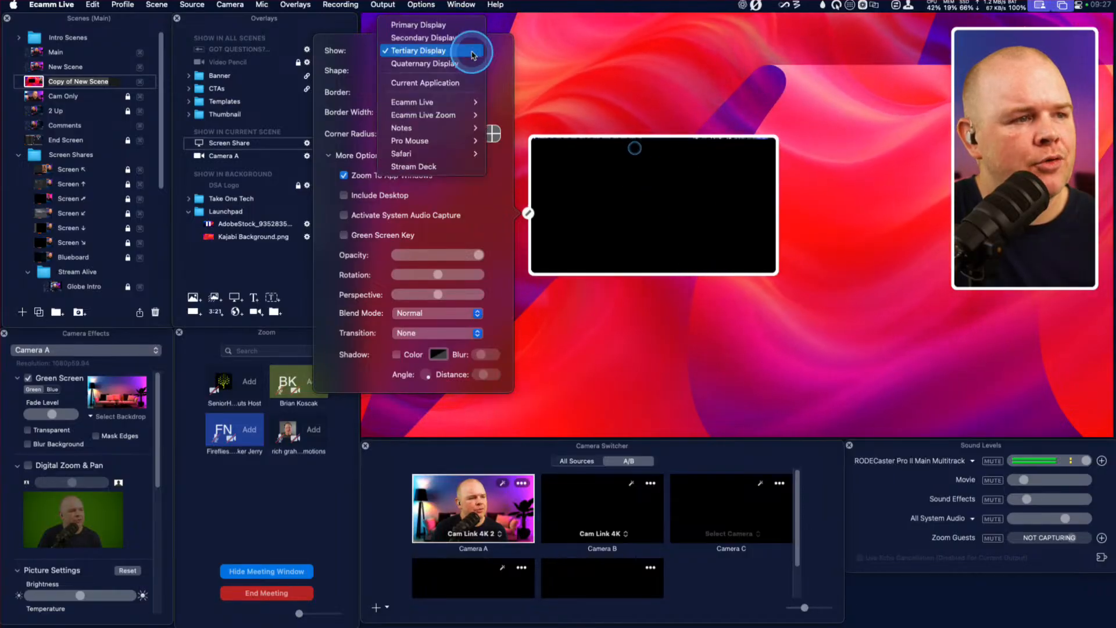
pyautogui.click(441, 63)
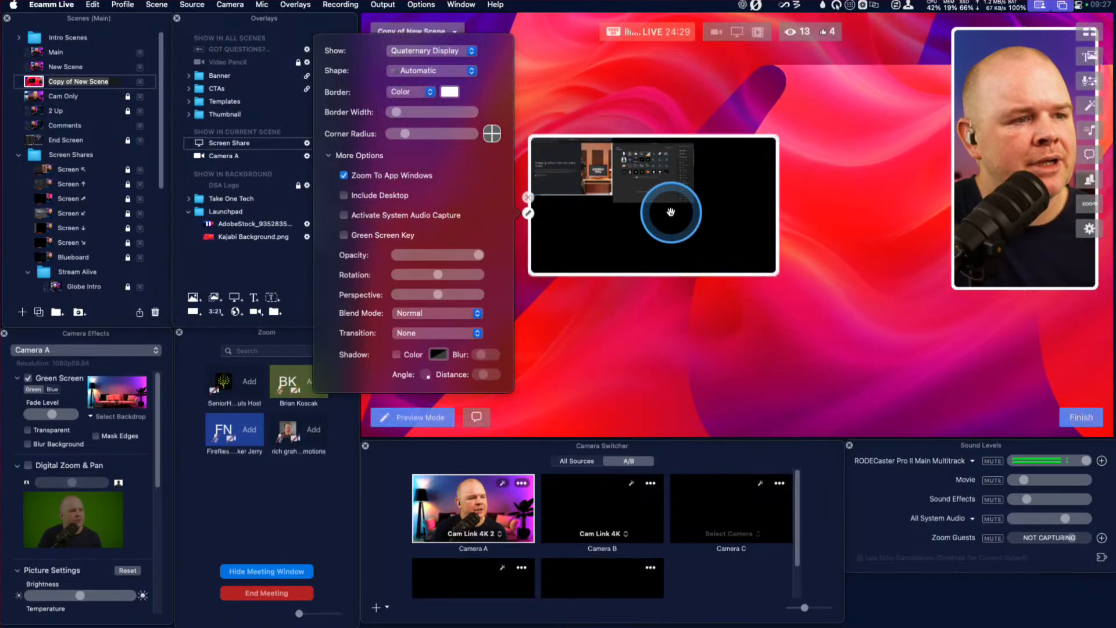
pyautogui.click(702, 240)
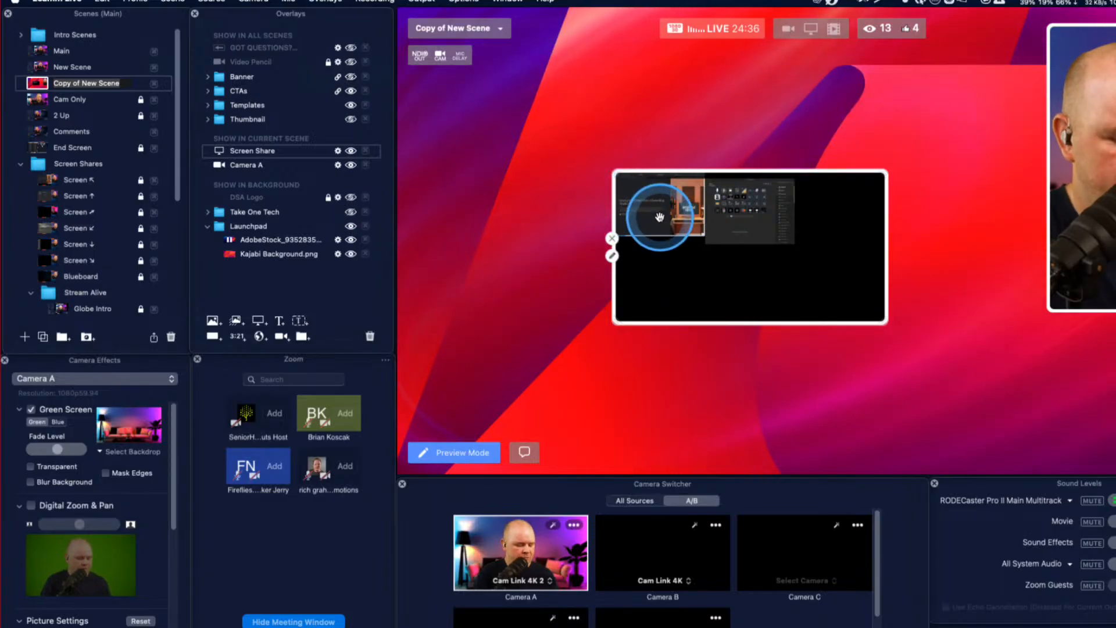
# Enlarge the screen share and crop it to the presentation slide, trimming off the other windows, browser toolbar and right-hand scrollbar.
pyautogui.moveTo(841, 214); pyautogui.dragTo(644, 124)
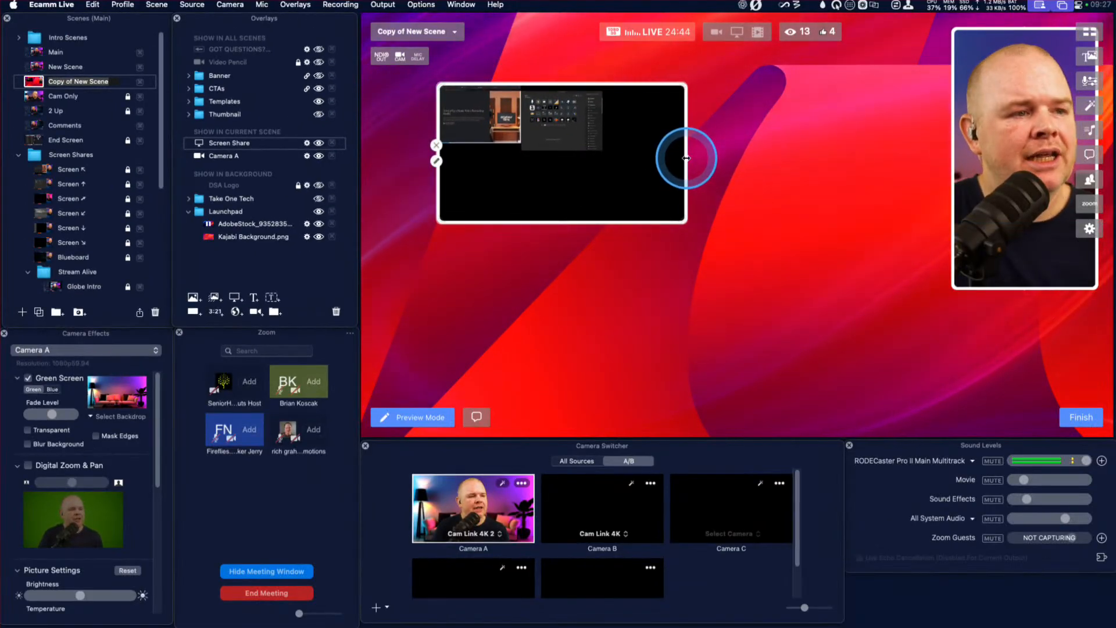
pyautogui.moveTo(686, 158); pyautogui.dragTo(521, 159)
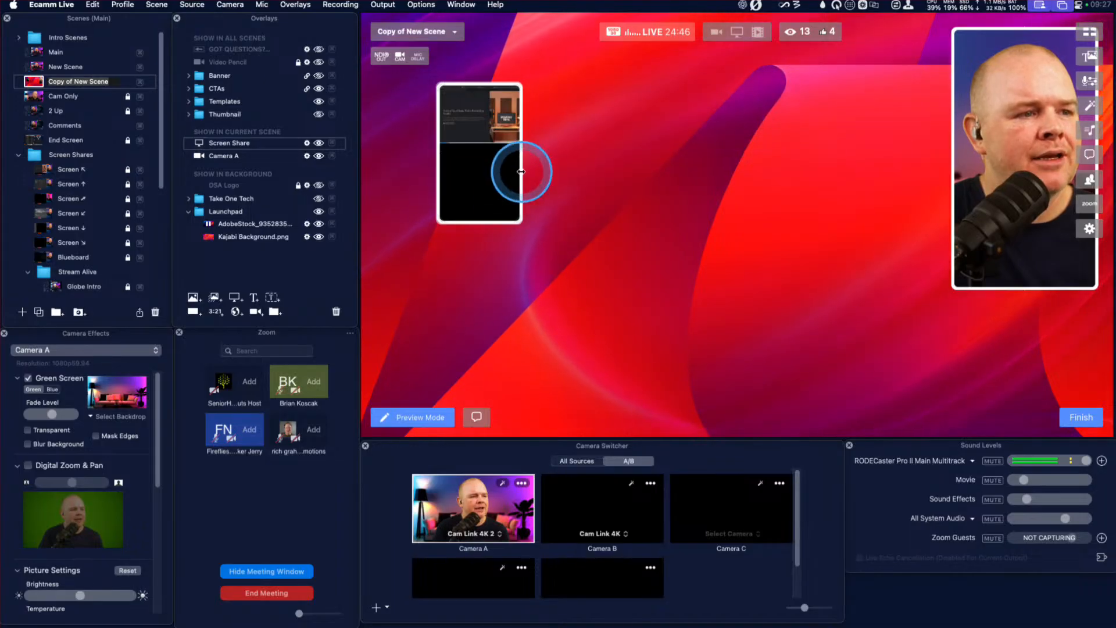
pyautogui.moveTo(501, 222); pyautogui.dragTo(895, 277)
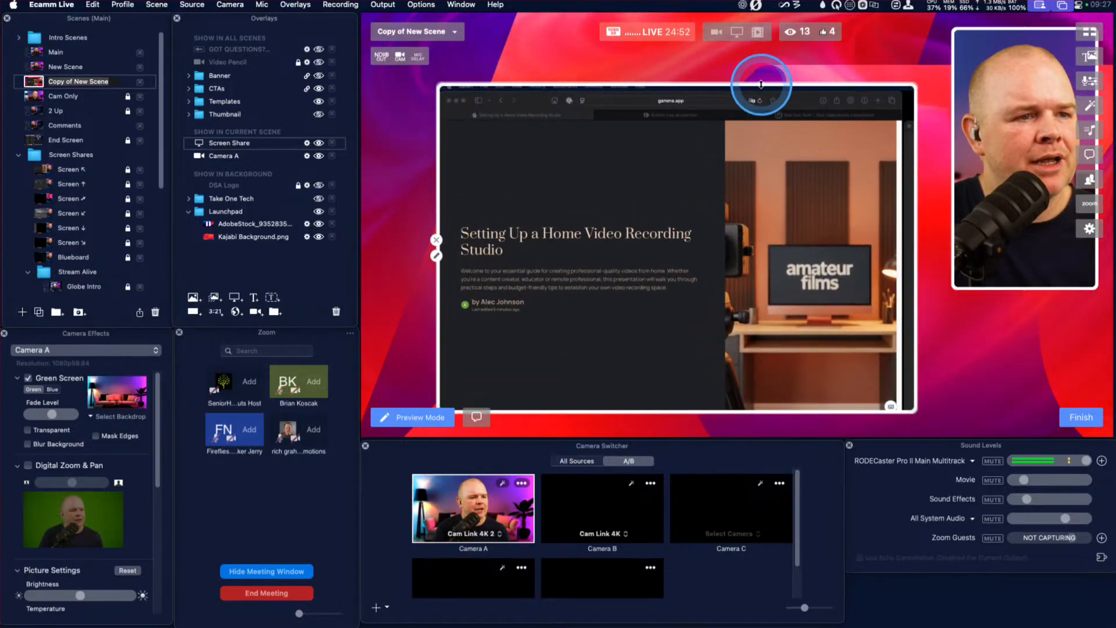
pyautogui.moveTo(761, 85); pyautogui.dragTo(765, 116)
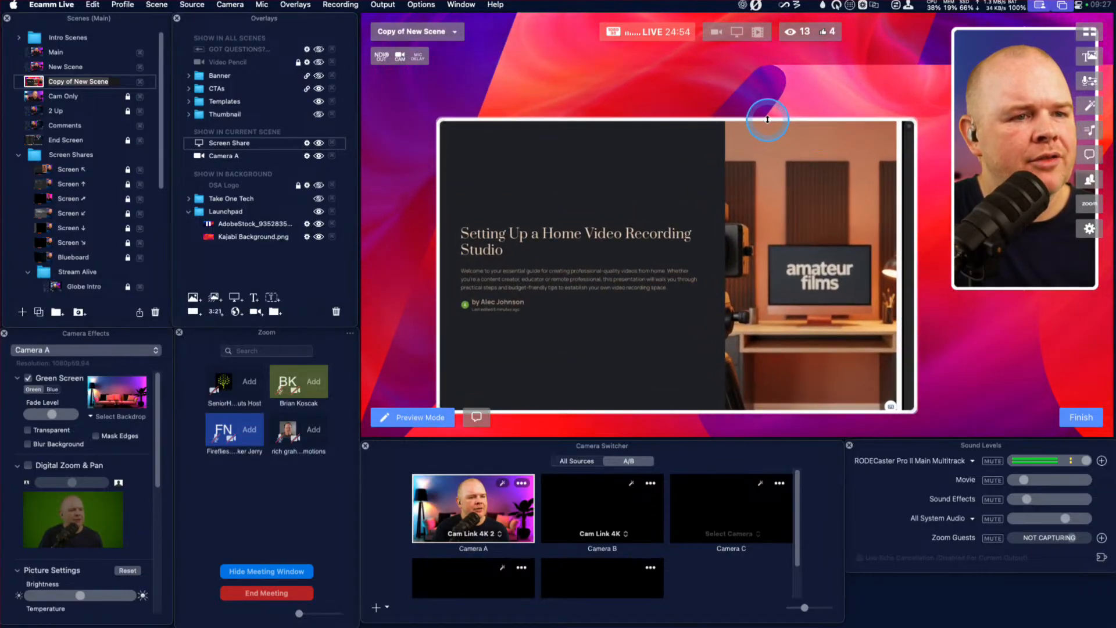
pyautogui.moveTo(915, 173); pyautogui.dragTo(892, 175)
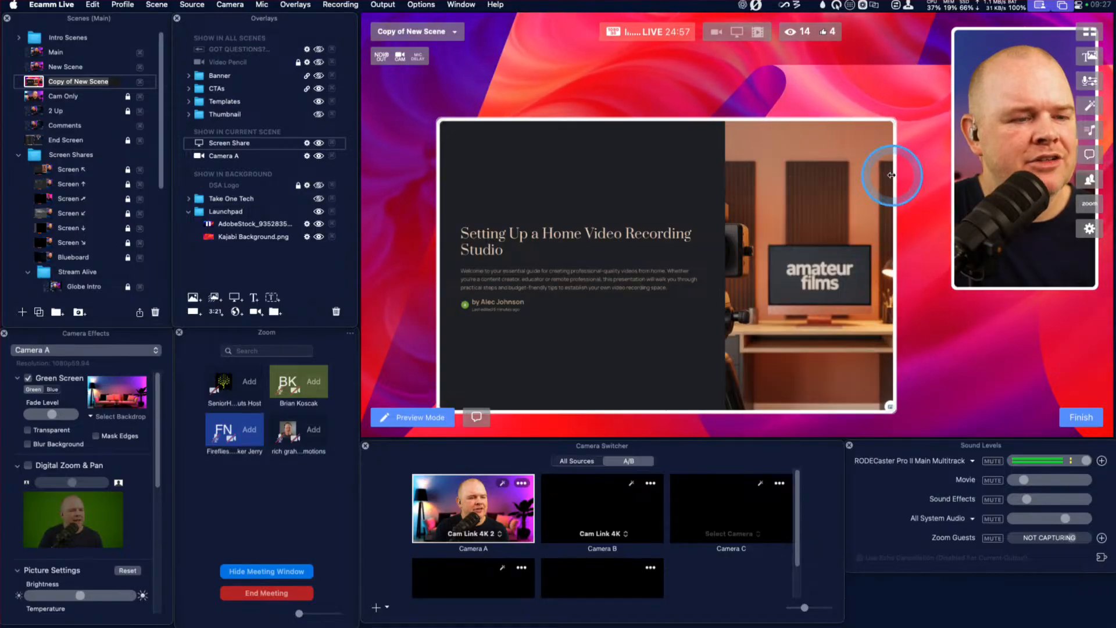
# Move the cropped screen share into the canvas's upper-left corner and enlarge it to fill most of the canvas height.
pyautogui.moveTo(760, 217); pyautogui.dragTo(705, 143)
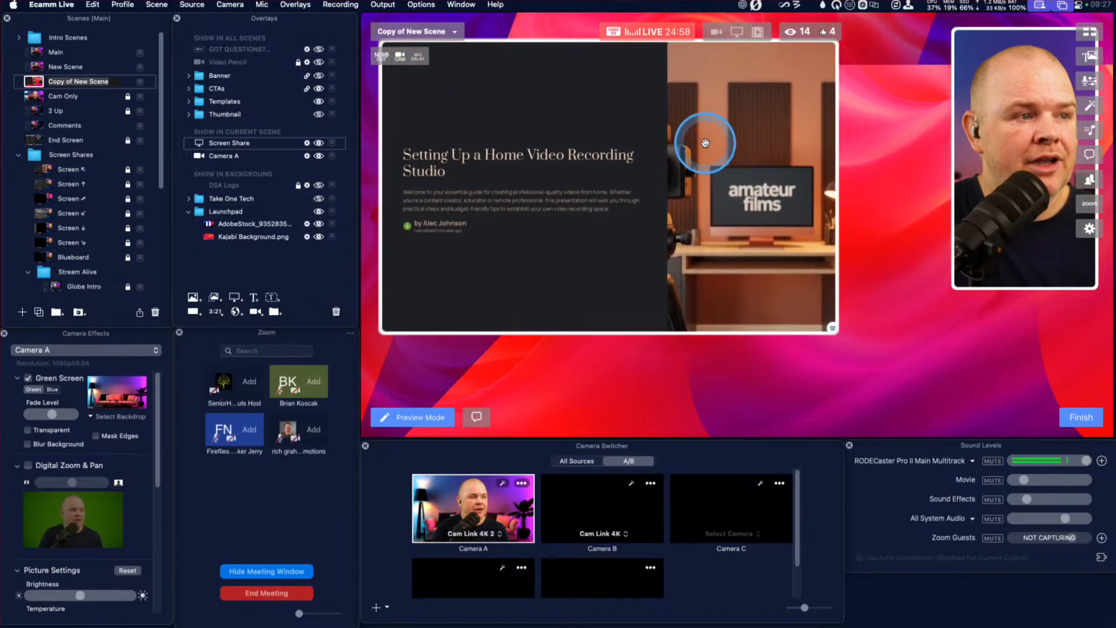
pyautogui.rightClick(831, 348)
pyautogui.click(837, 333)
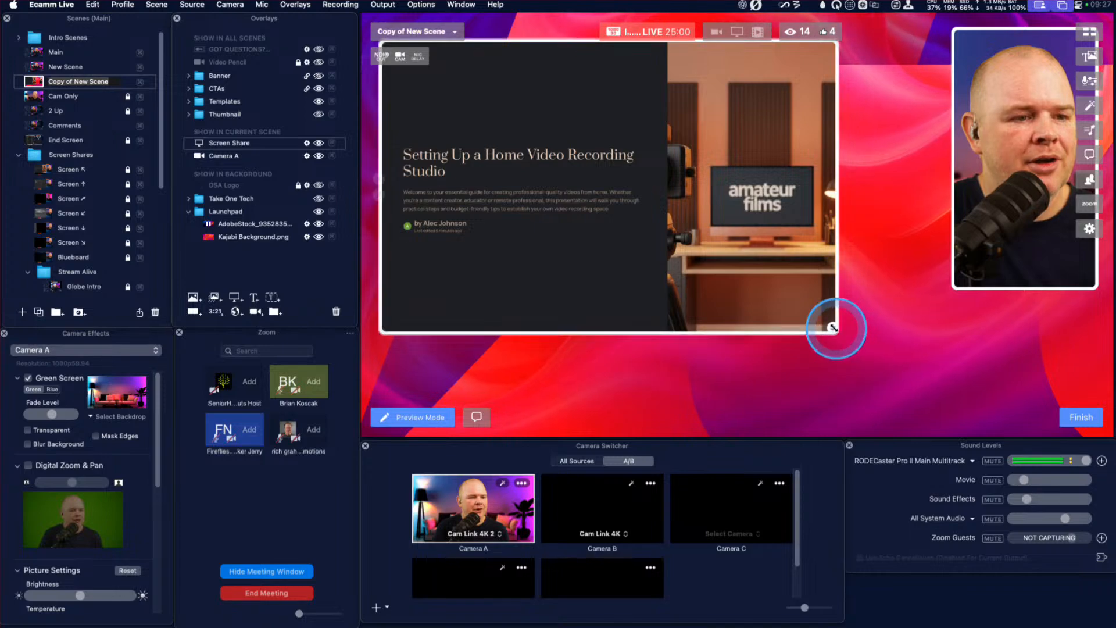
pyautogui.moveTo(834, 329); pyautogui.dragTo(963, 399)
pyautogui.moveTo(834, 311); pyautogui.dragTo(835, 309)
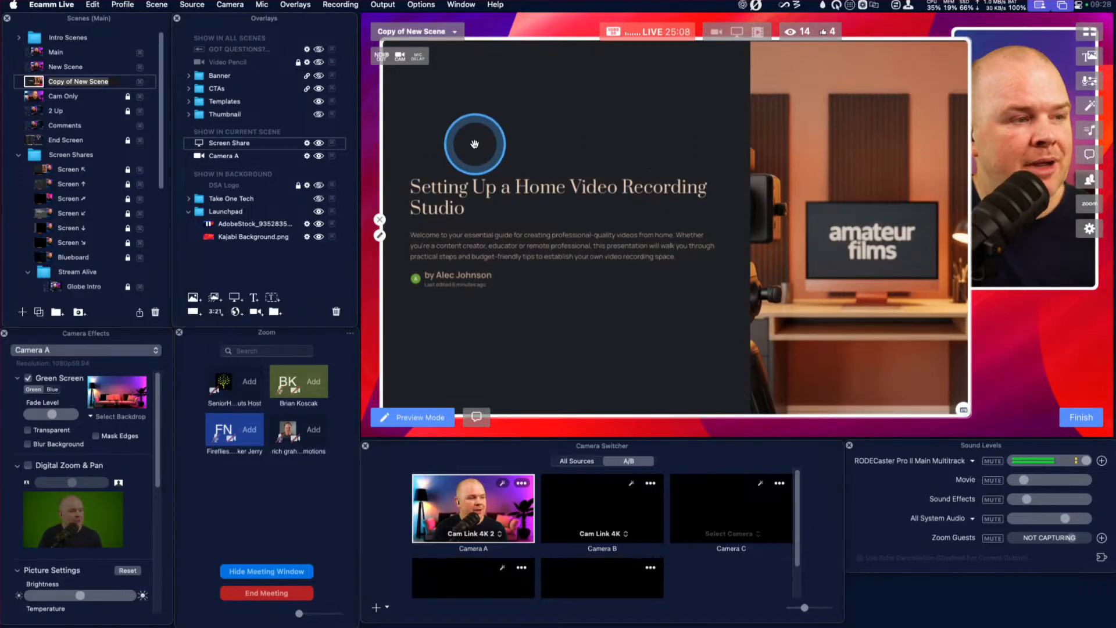
# Reorder the current scene's overlays so that Camera A sits in front of Screen Share.
pyautogui.click(229, 143)
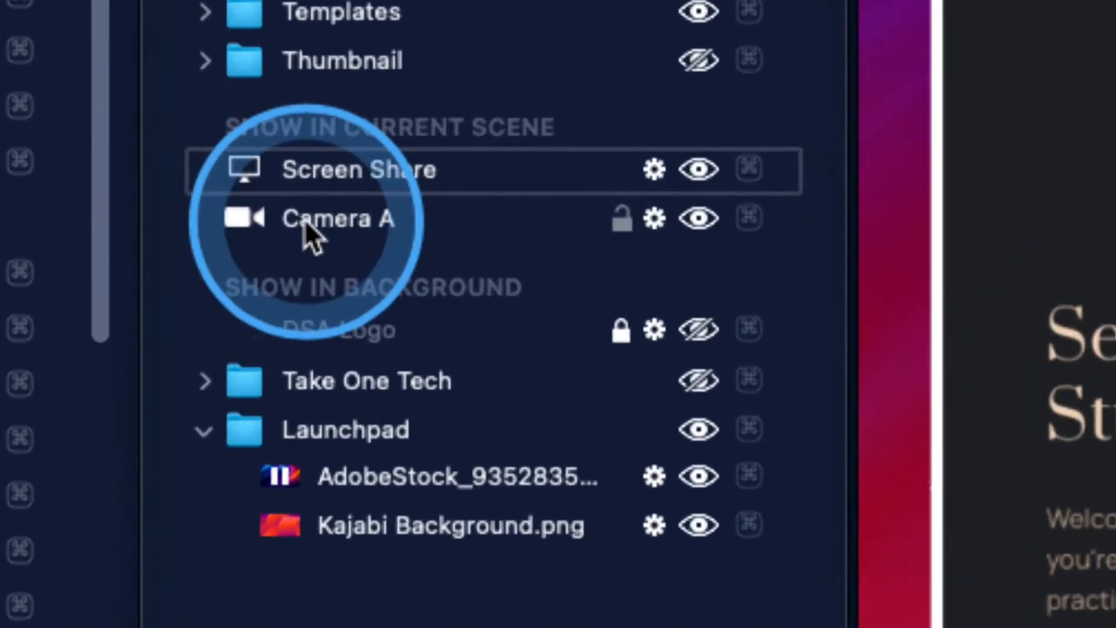
pyautogui.moveTo(214, 156); pyautogui.dragTo(214, 143)
pyautogui.moveTo(305, 169); pyautogui.dragTo(304, 167)
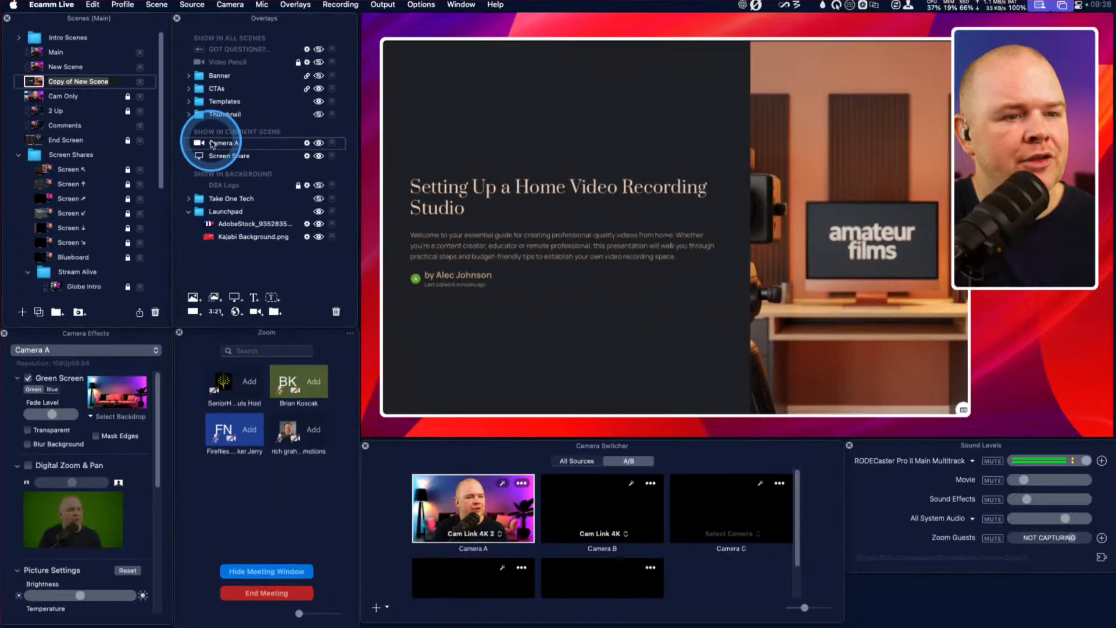
# Switch to New Scene and back to Copy of New Scene to preview the transition between the two layouts.
pyautogui.moveTo(821, 224)
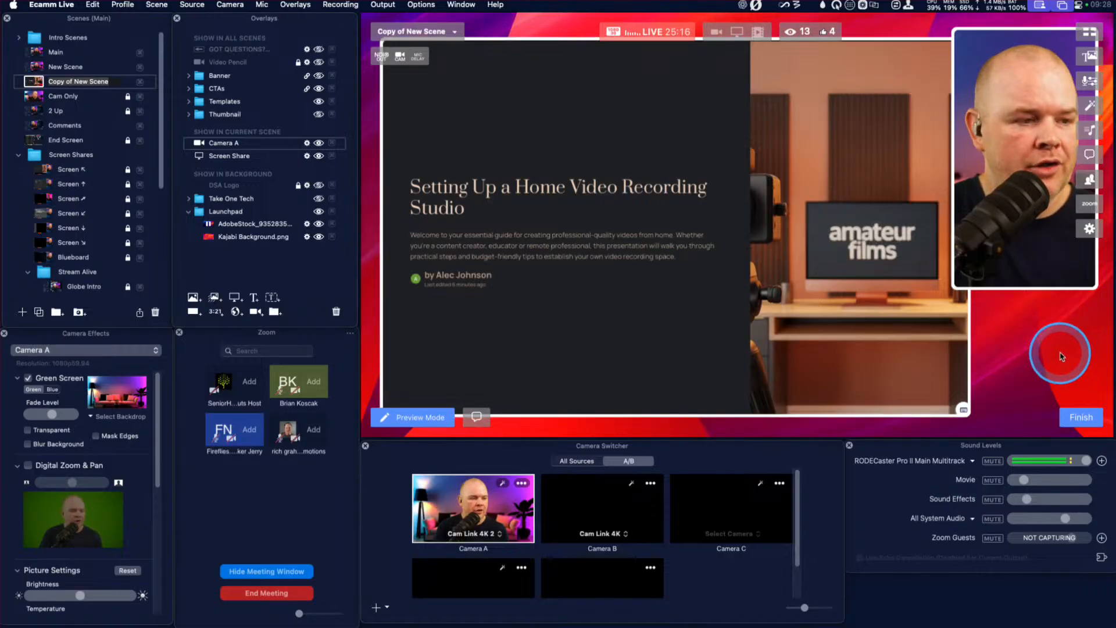
pyautogui.click(34, 67)
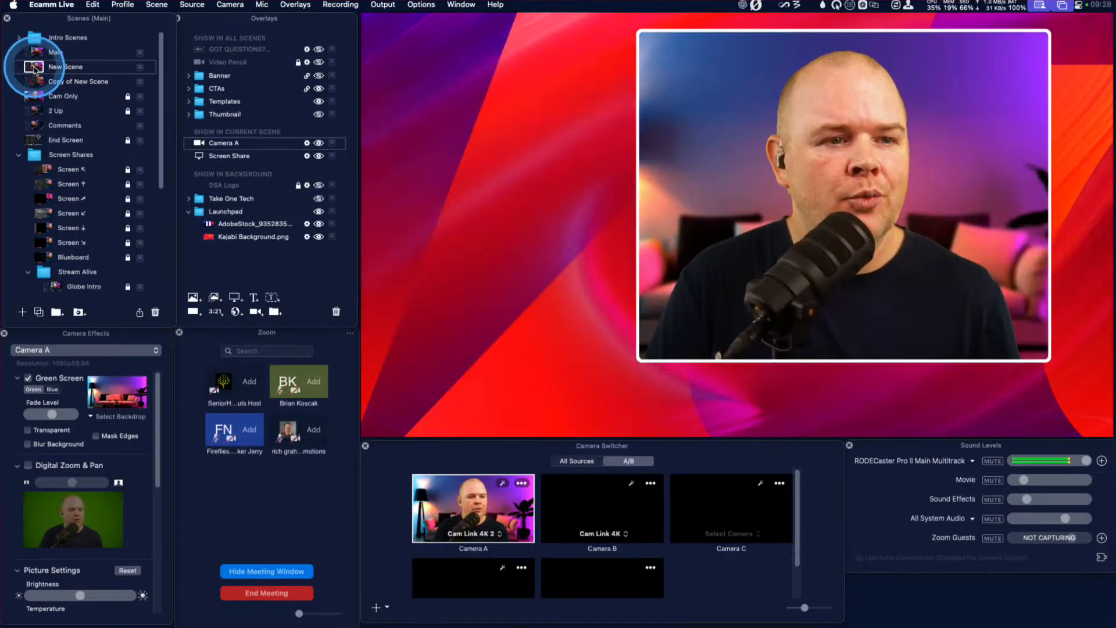
pyautogui.click(34, 82)
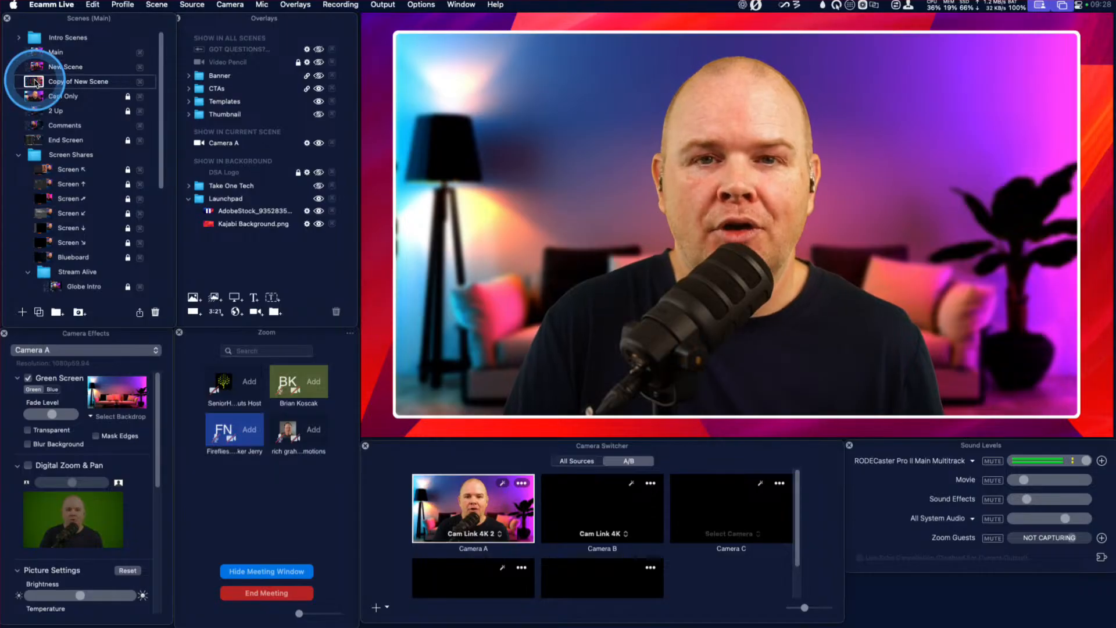